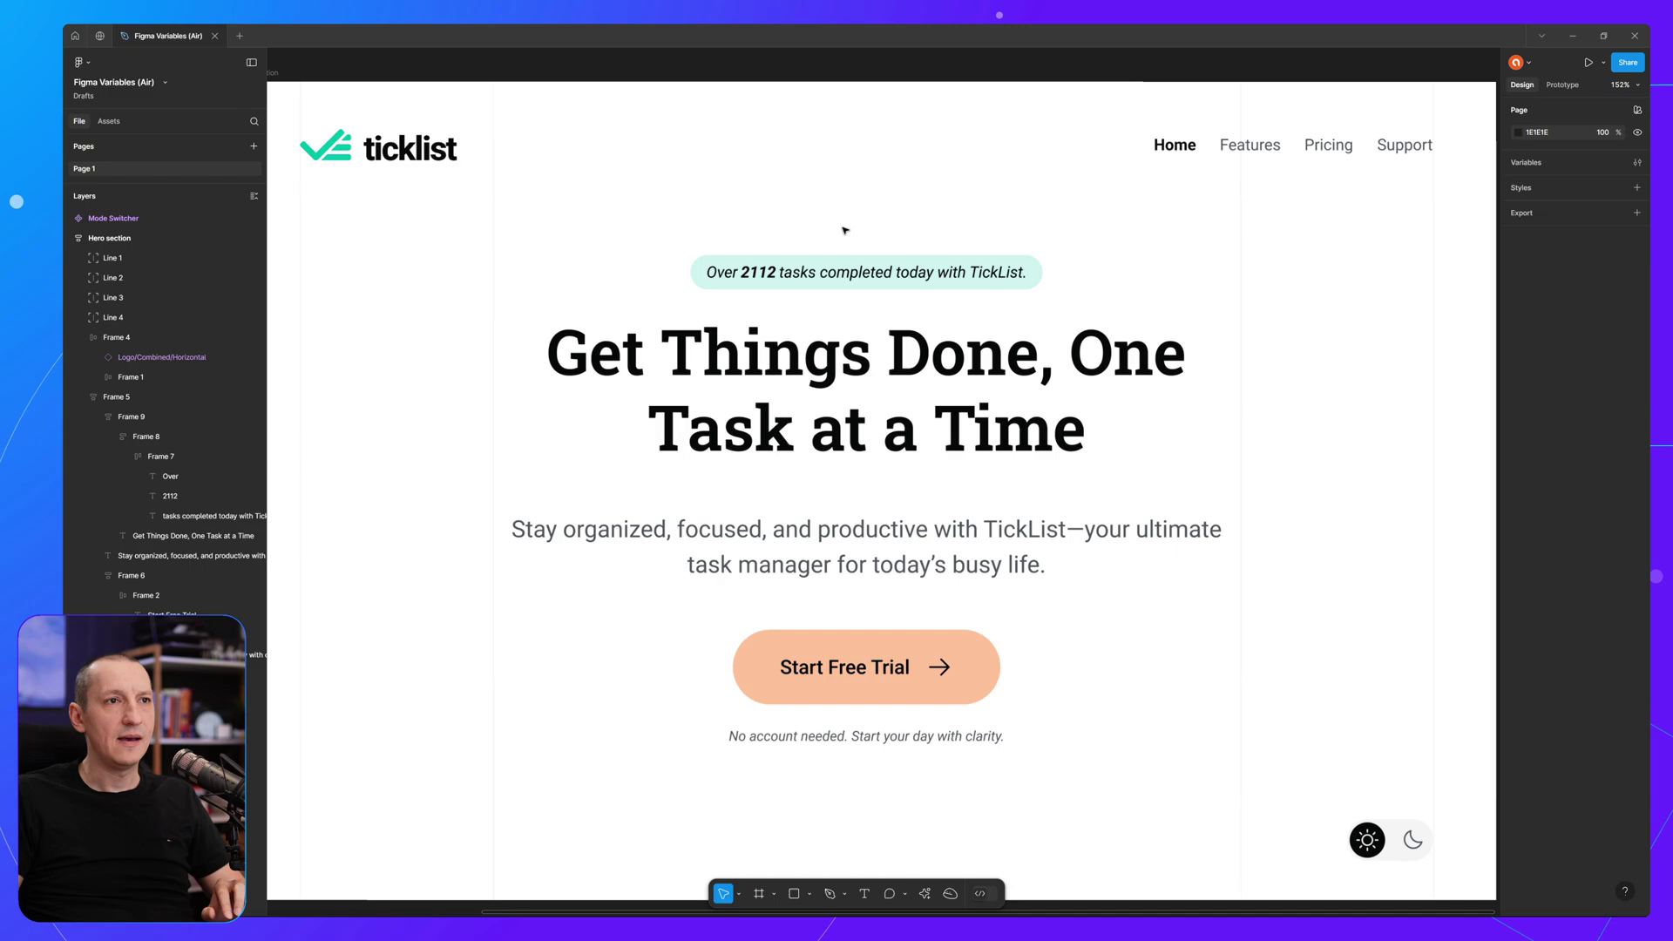
- Zoom the canvas to about 345% on the TickList badge
scroll(844, 230, up, 5)
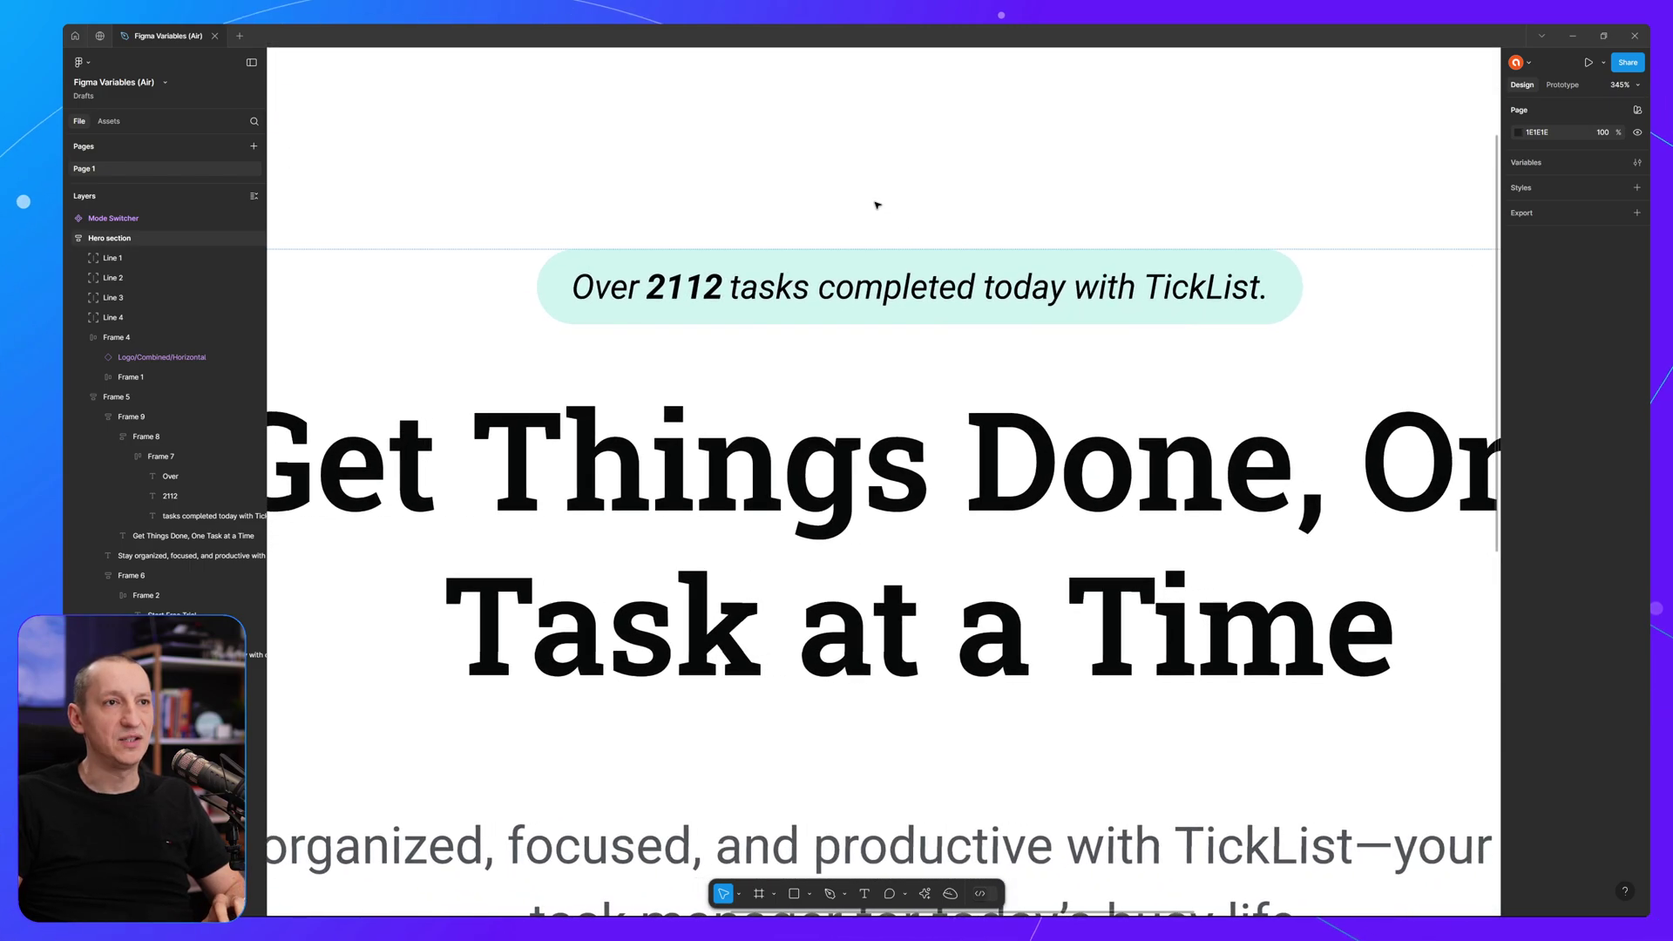
- Select the badge's black text group, Frame 7, inside the Frame 8 pill
click(991, 299)
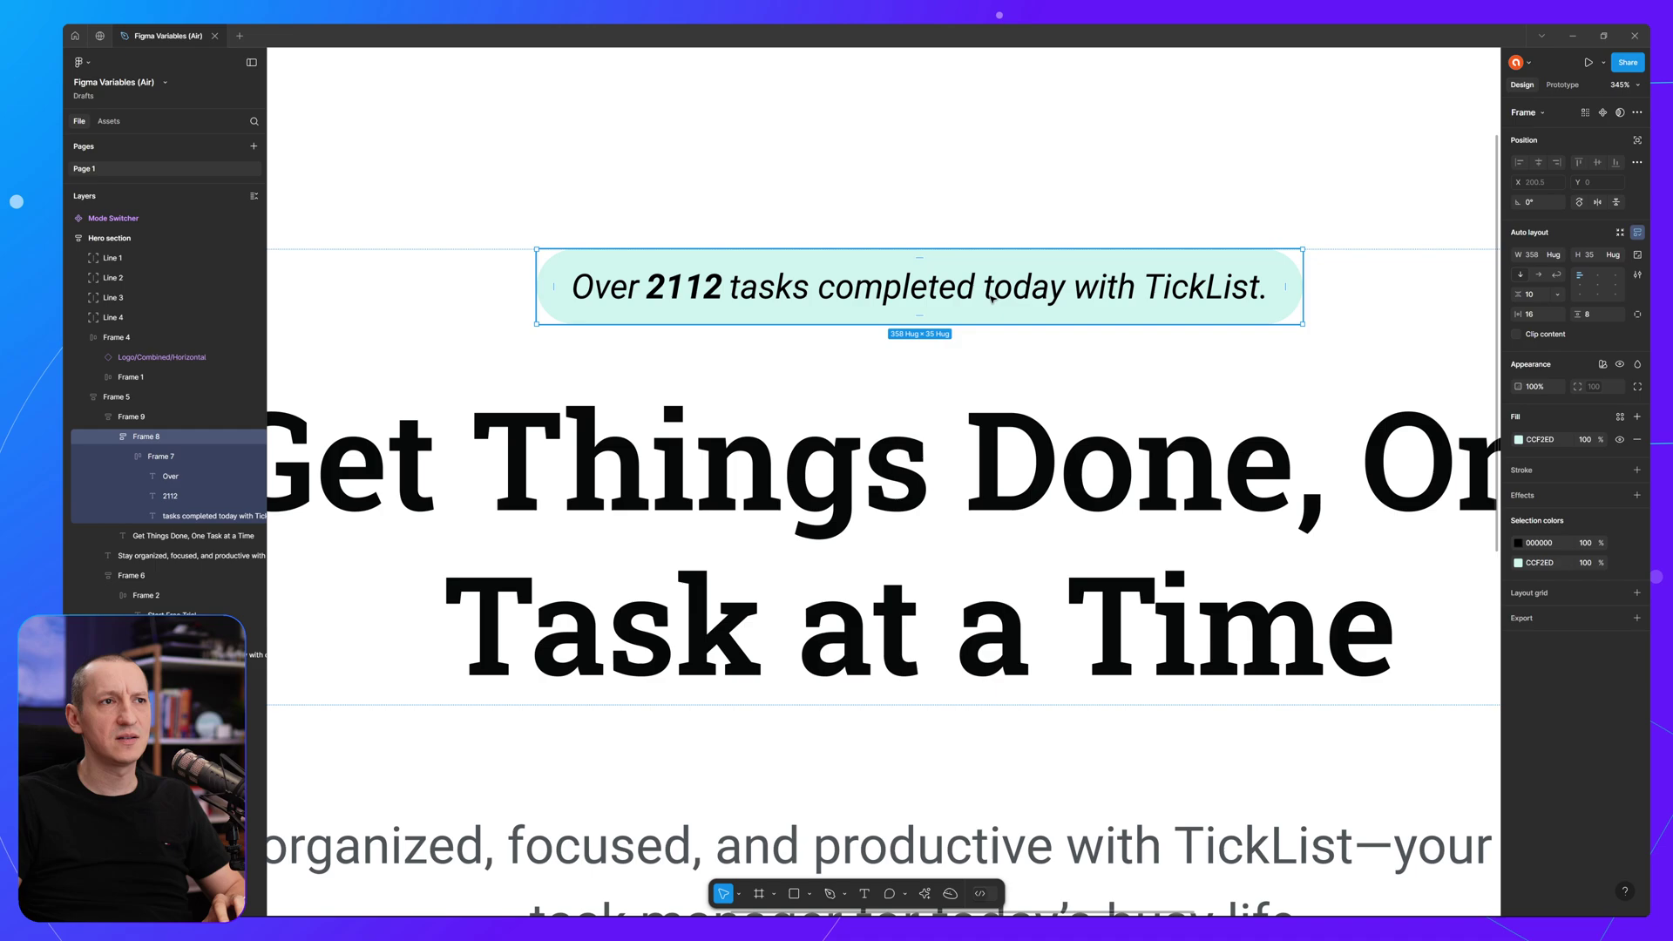
double_click(991, 299)
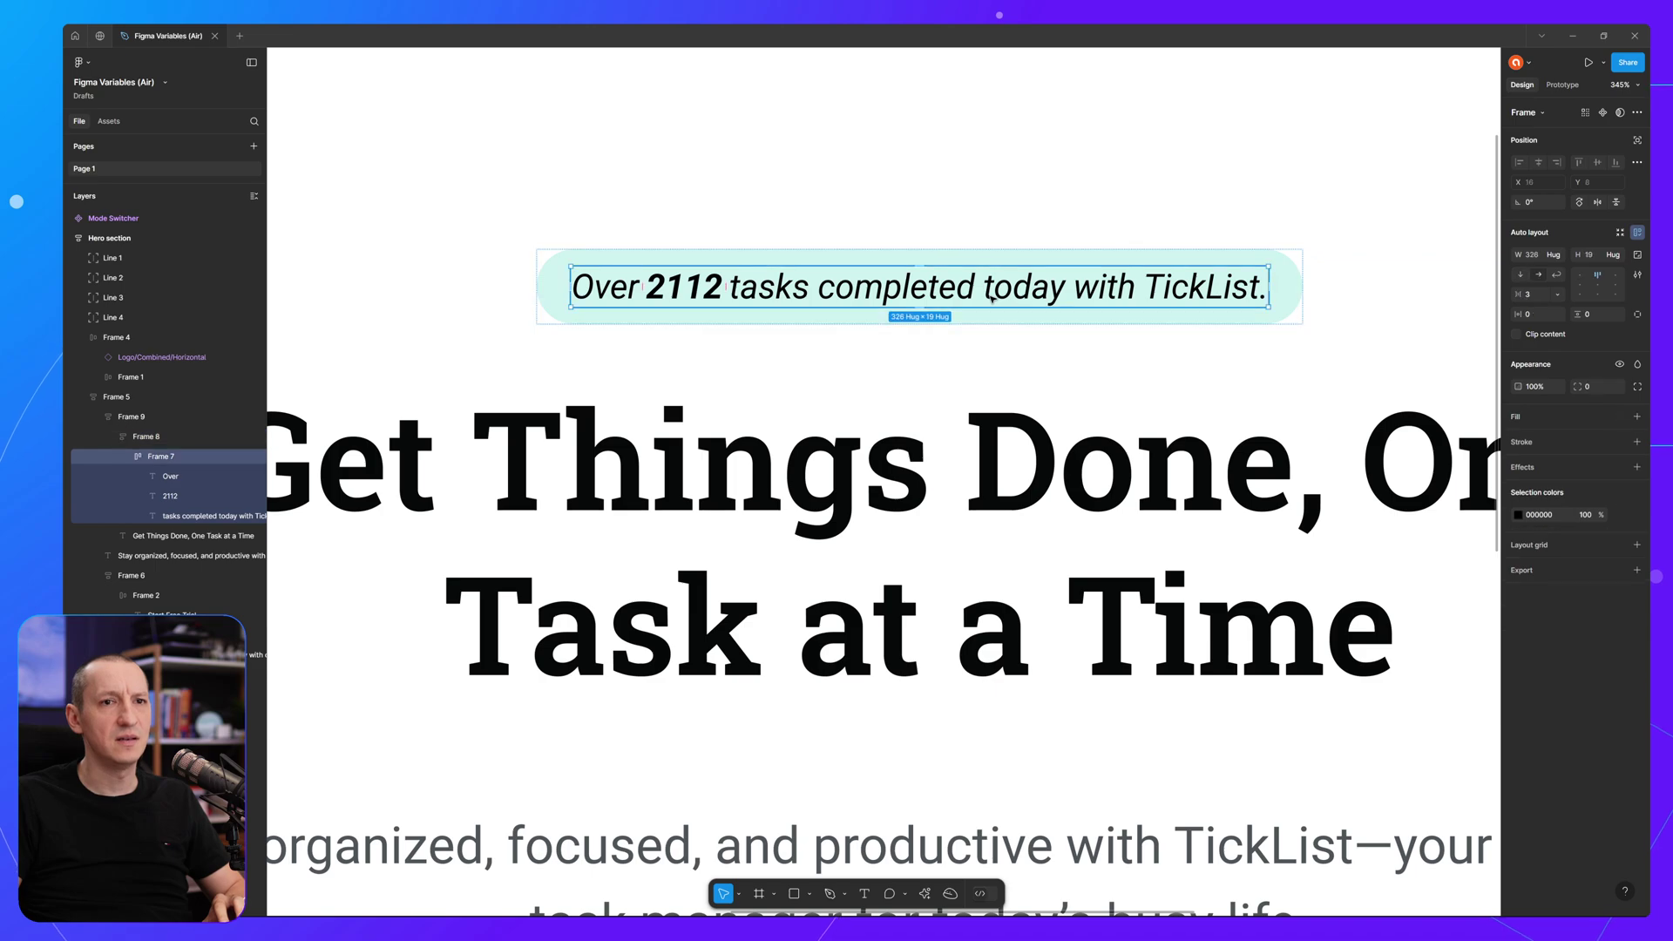
click(1294, 288)
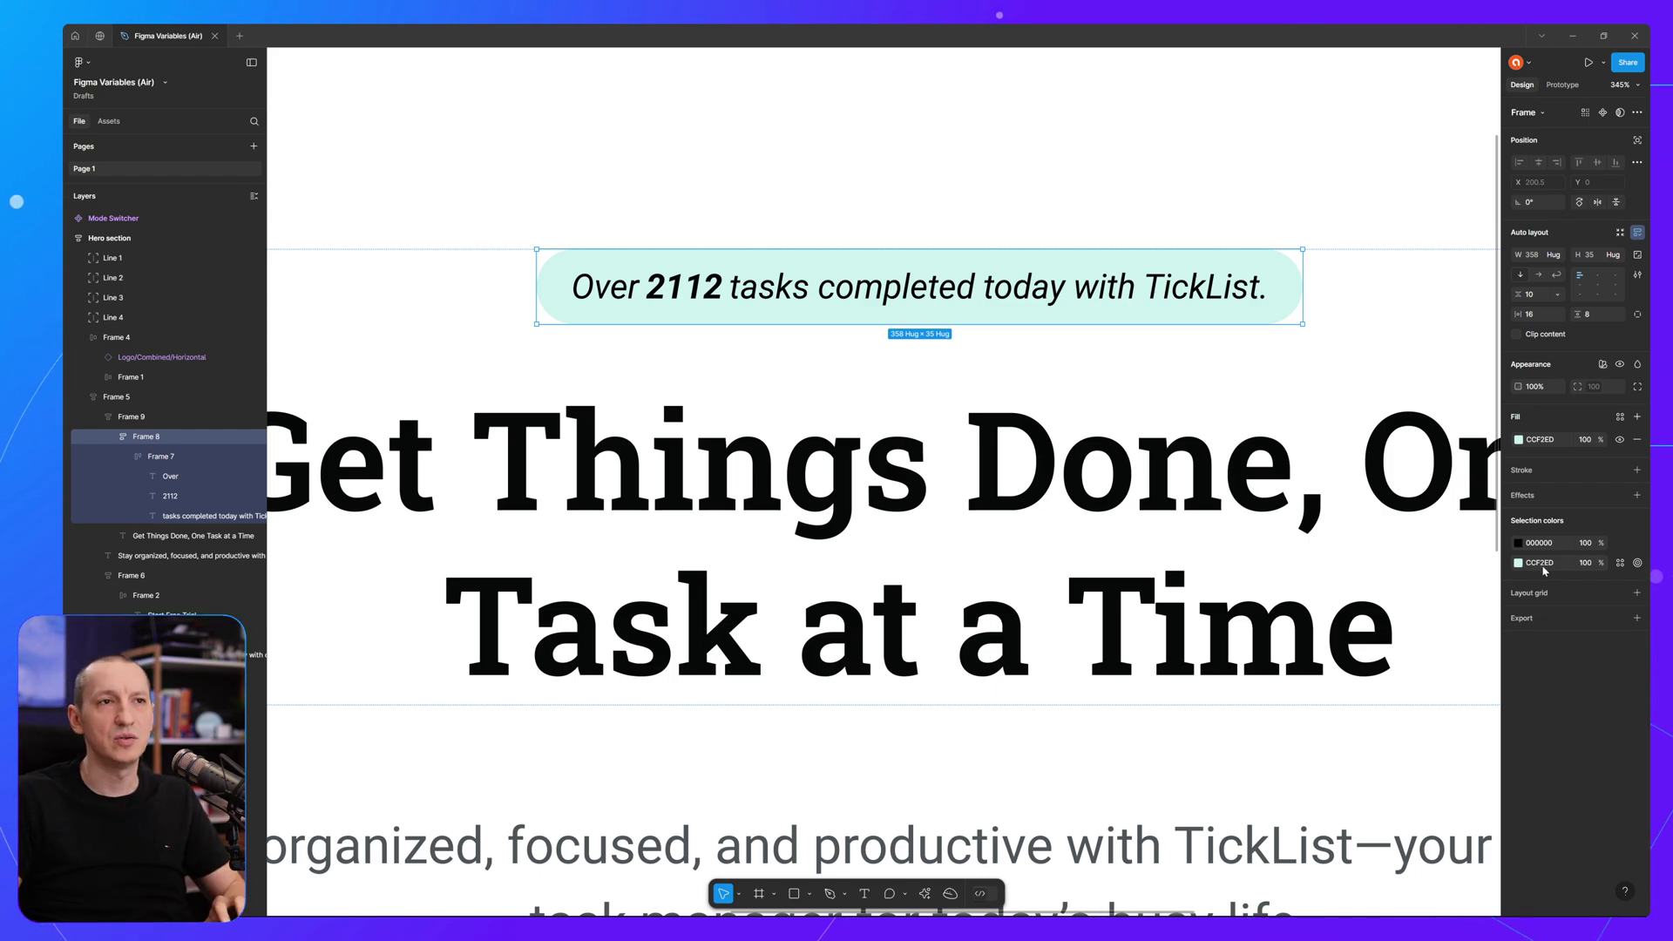
double_click(1016, 295)
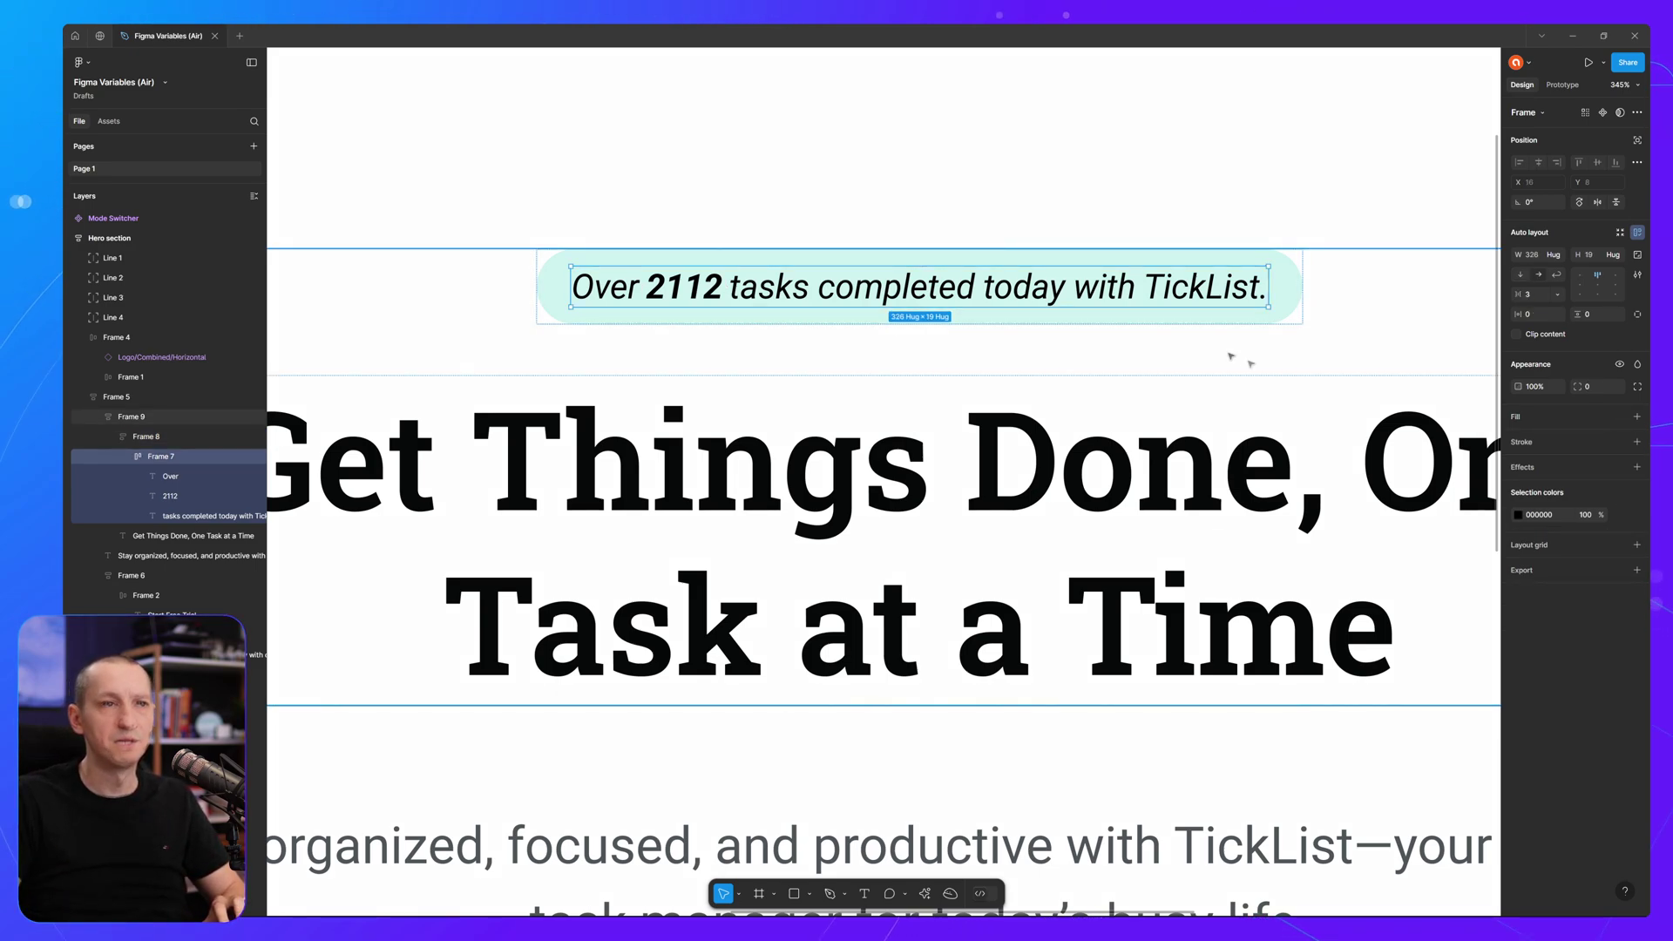
- Recolour the badge text from black 000000 to the pill's mint CCF2ED using the eyedropper
click(1518, 515)
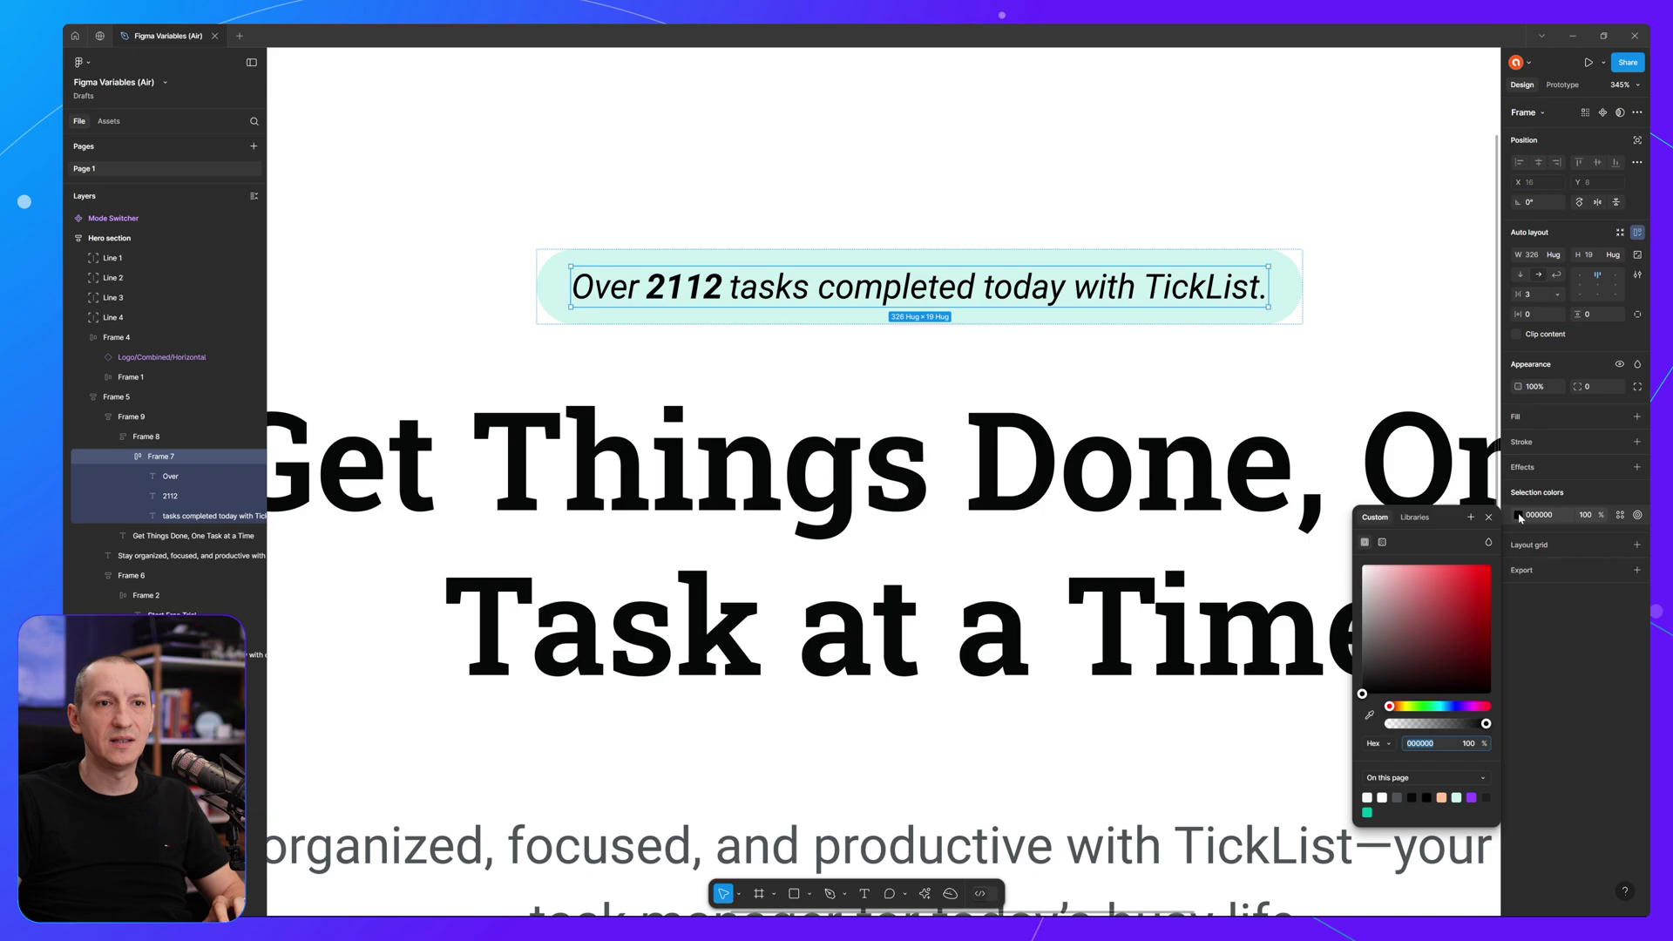
click(1370, 716)
click(1289, 279)
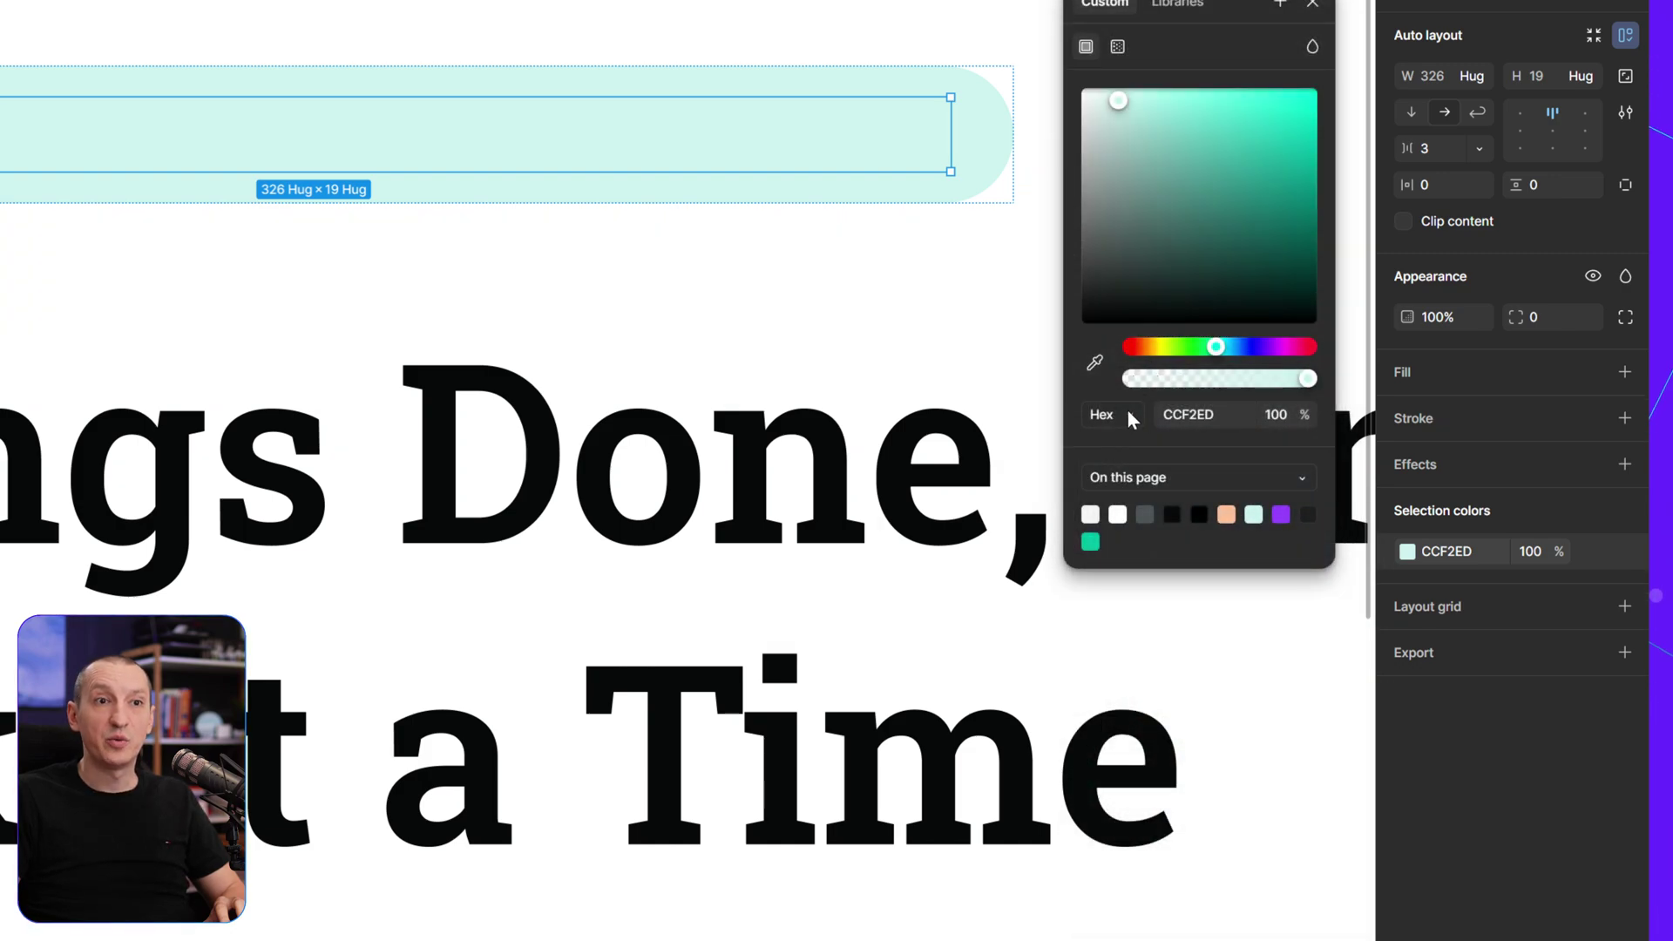
- Switch the text colour readout to HSL, showing 172 59 87
click(1130, 415)
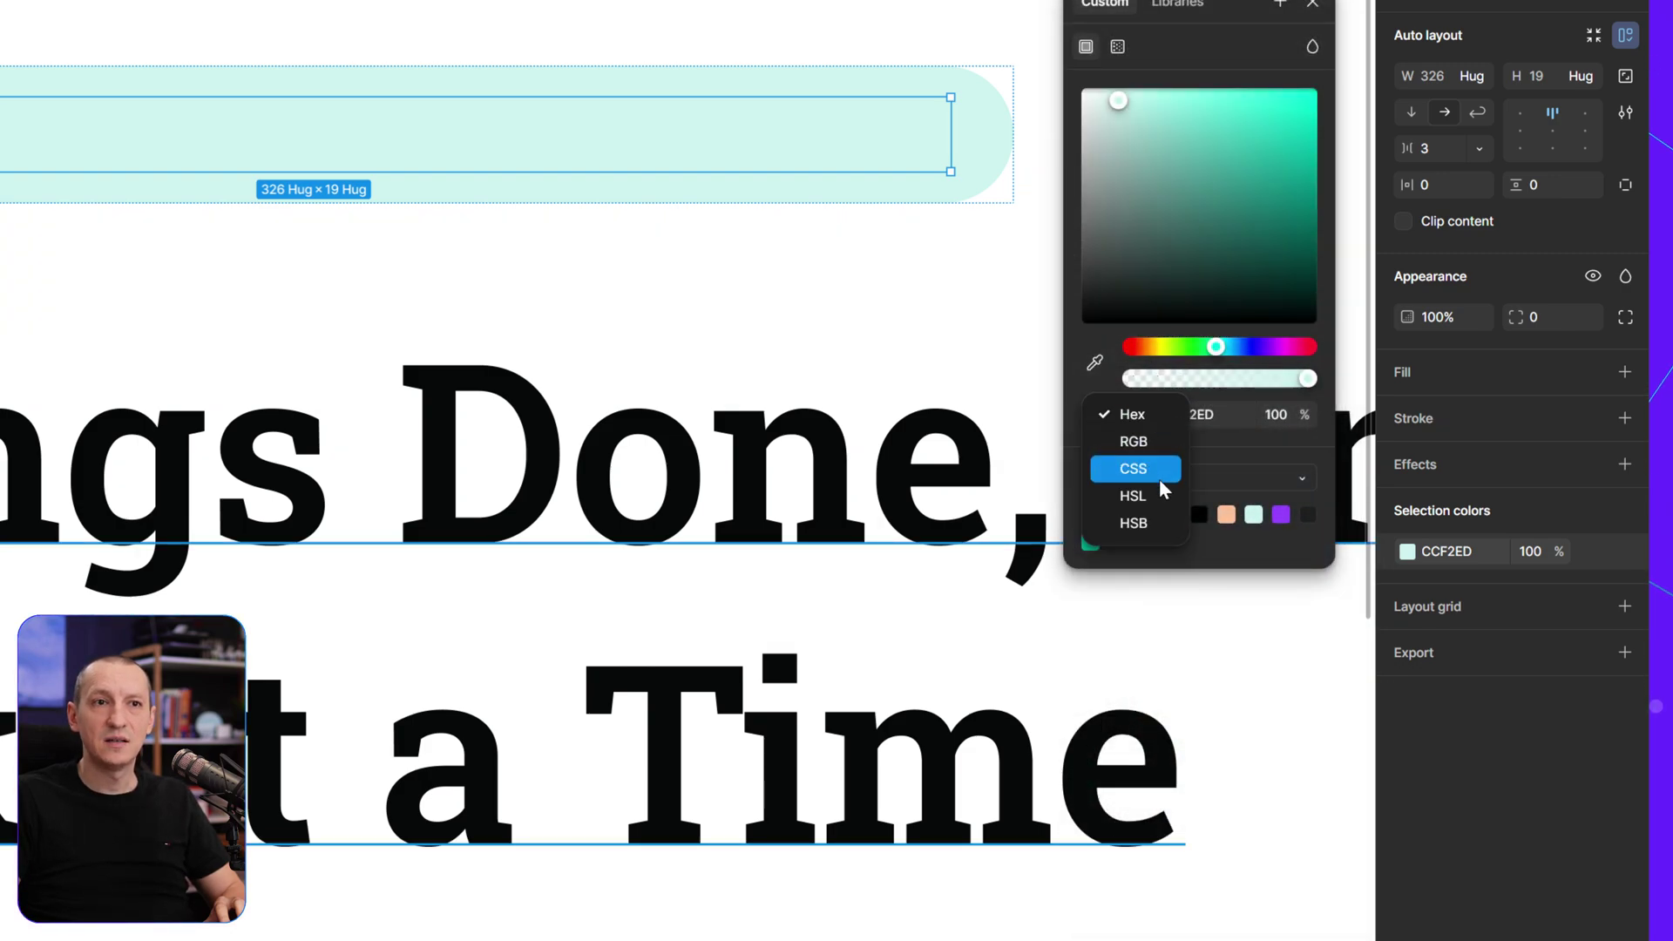
click(1162, 503)
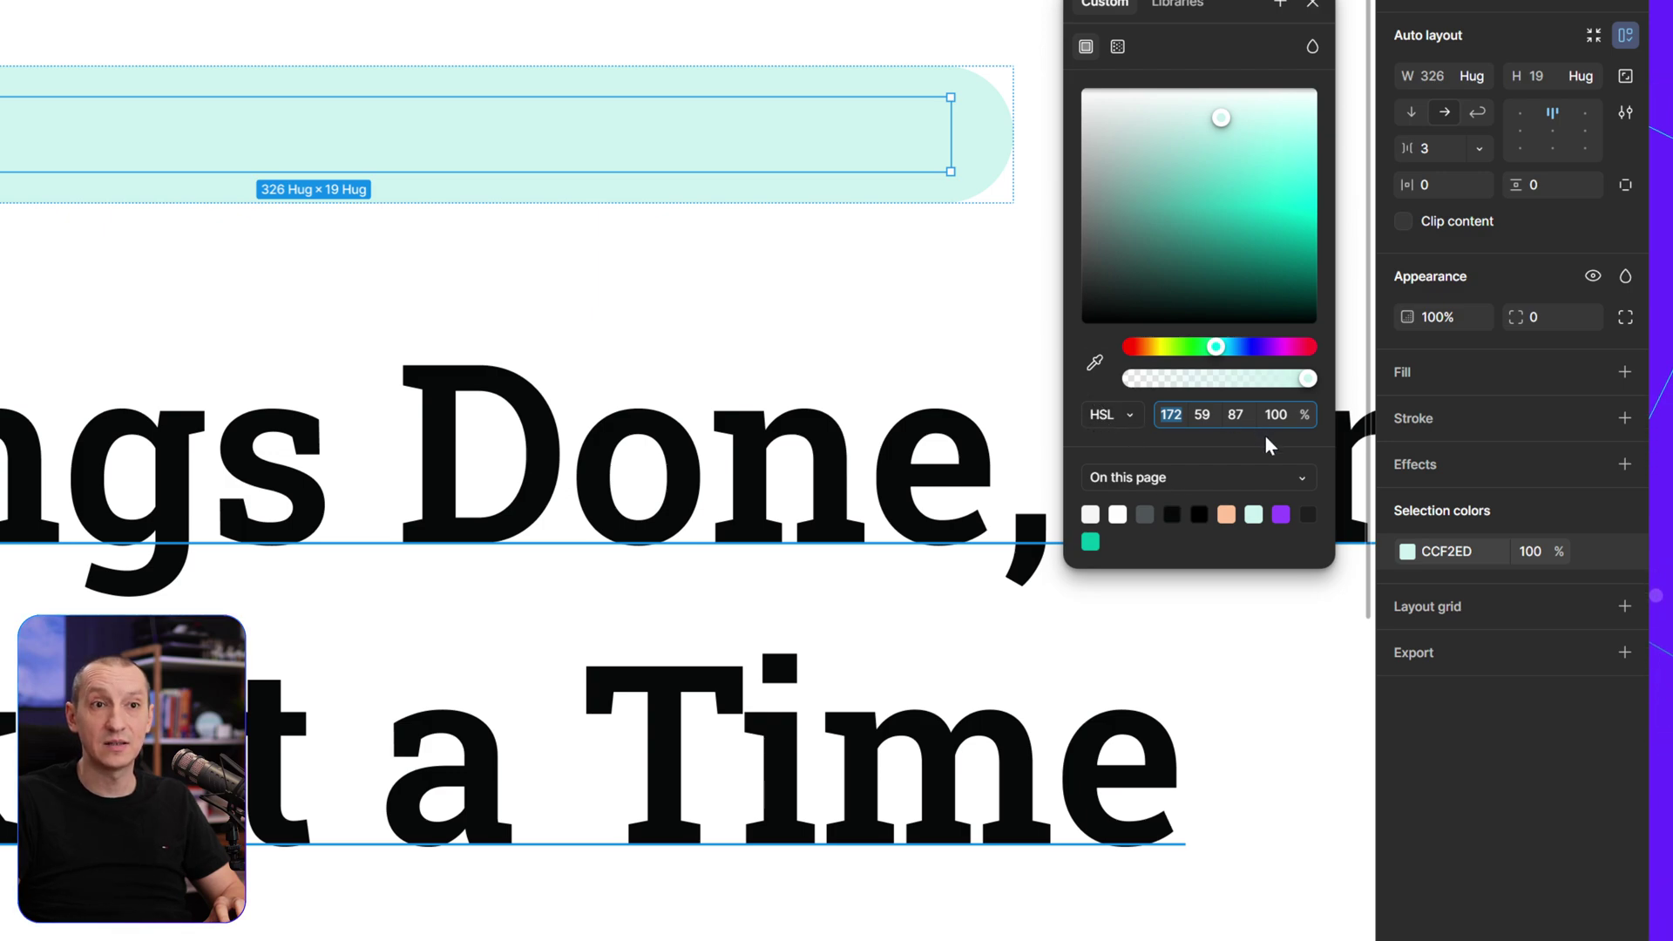
click(1119, 422)
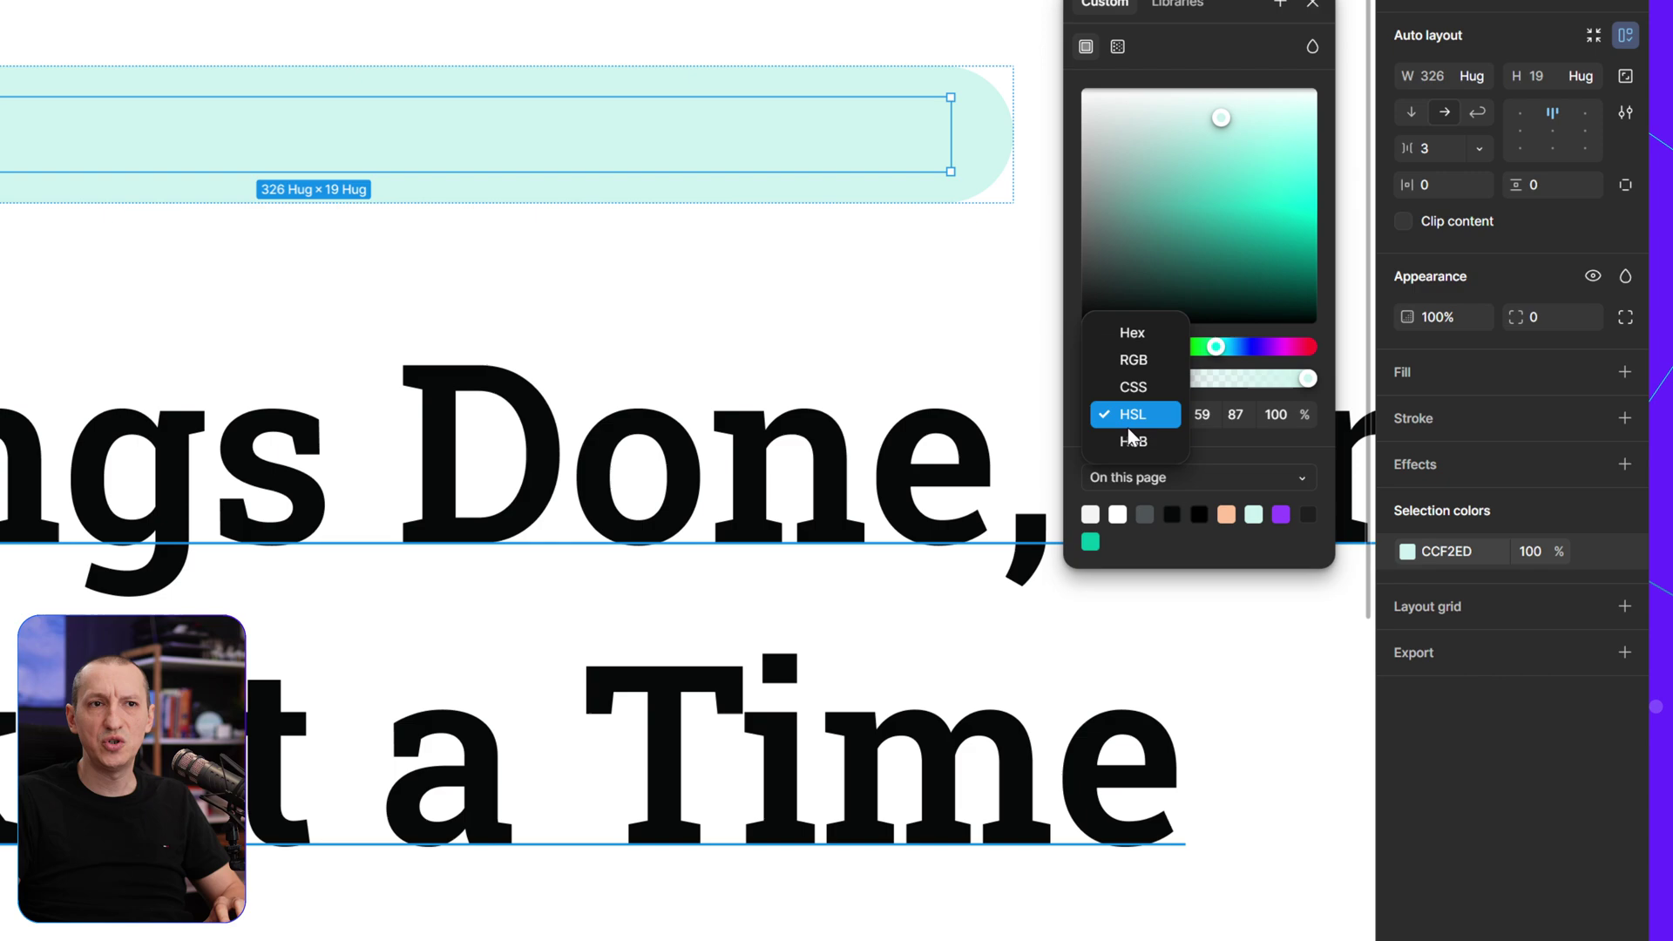
click(1136, 443)
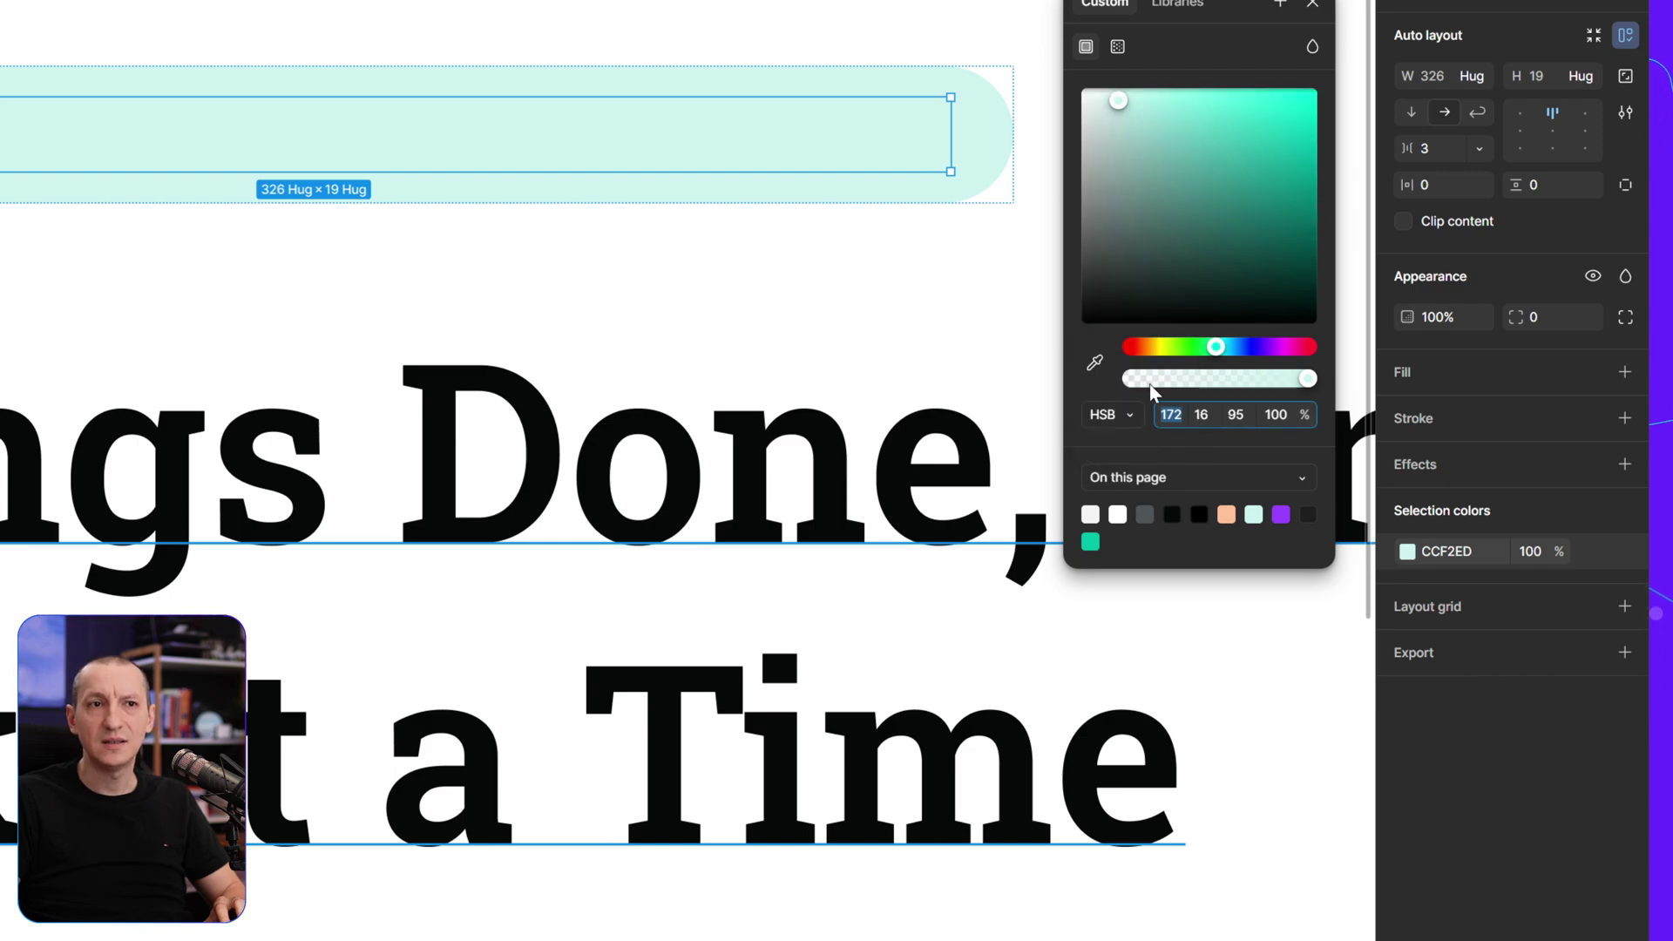
click(1123, 422)
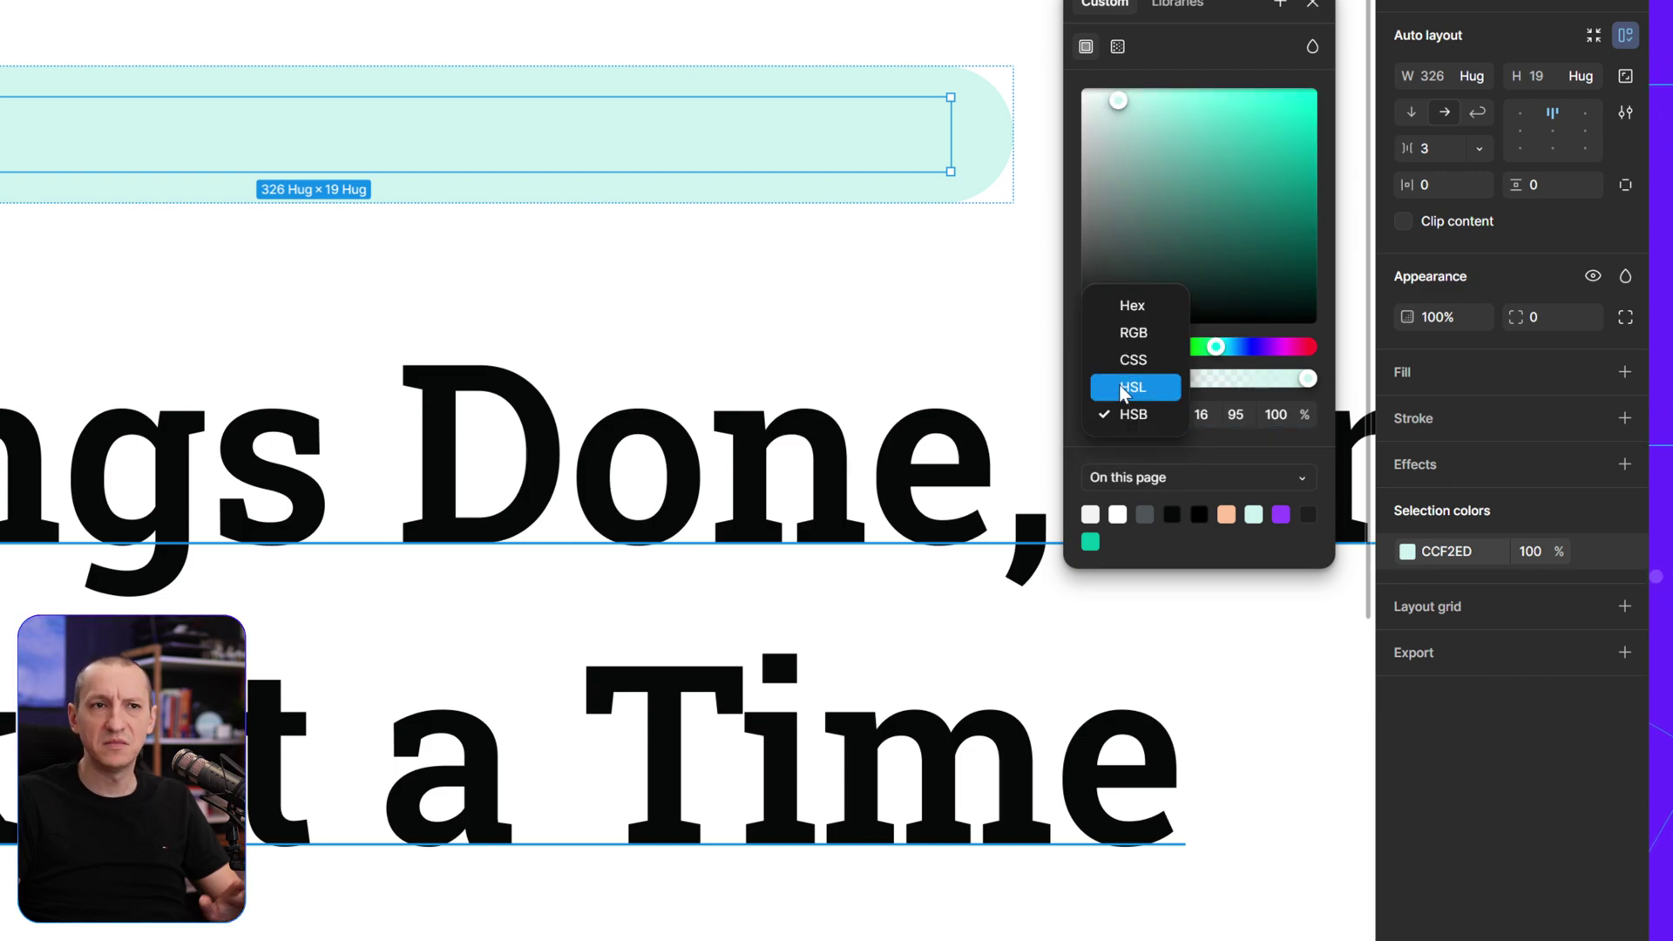
click(1124, 390)
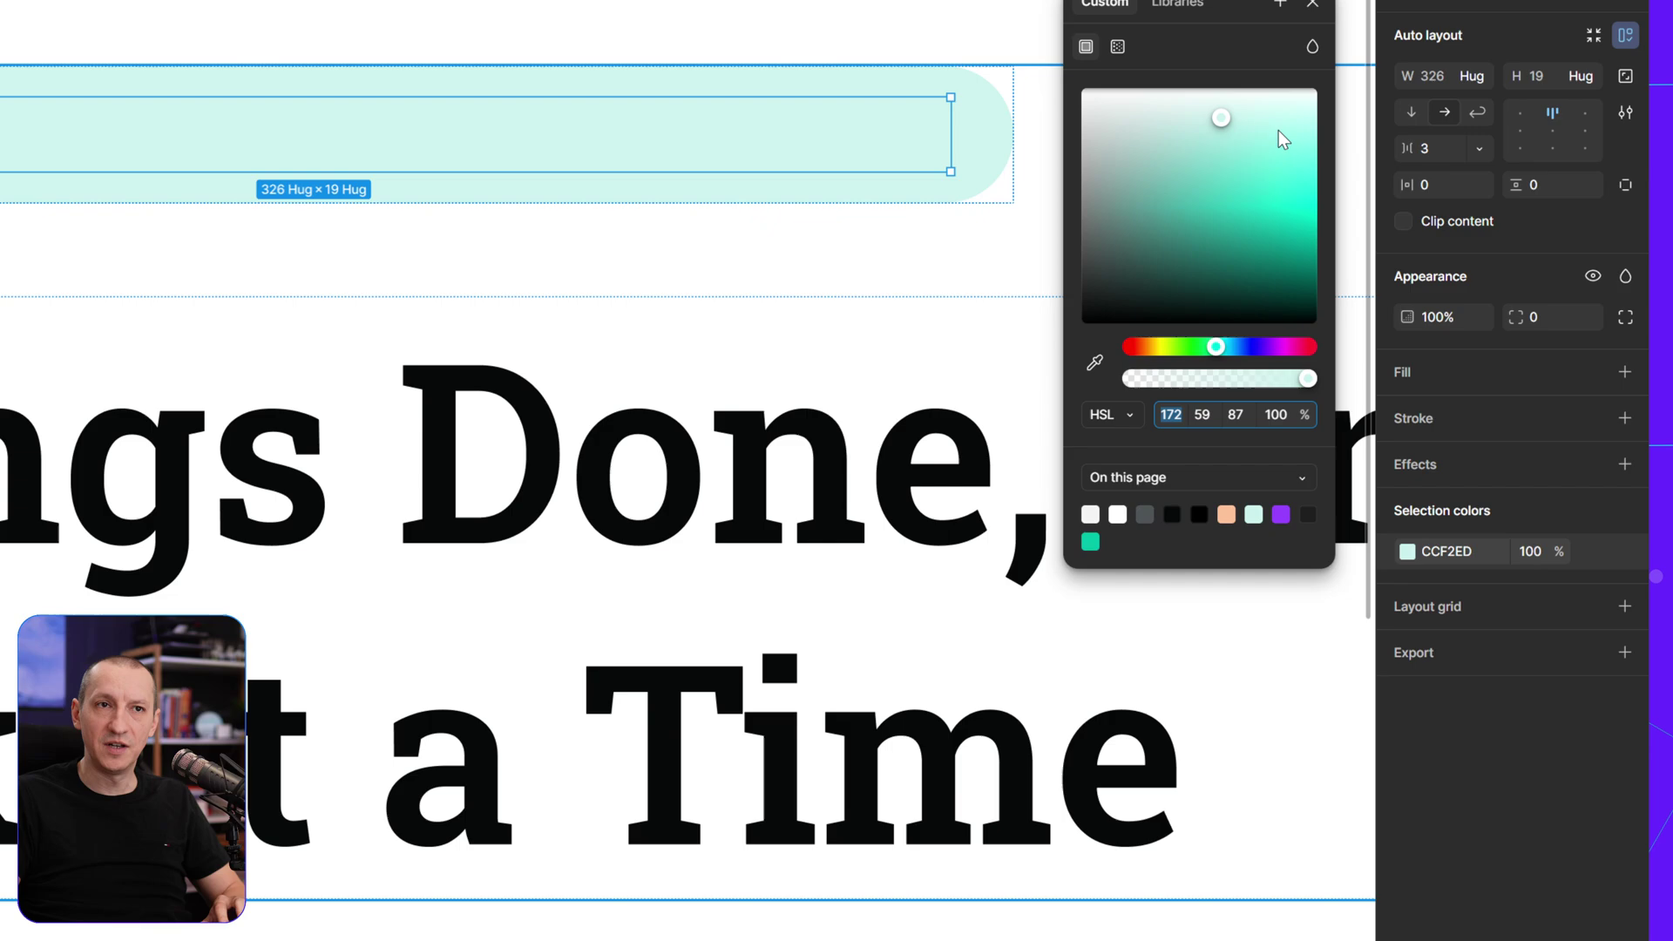
- Lower the badge text's HSL lightness from 87 to 20, giving dark green 155149
click(1236, 410)
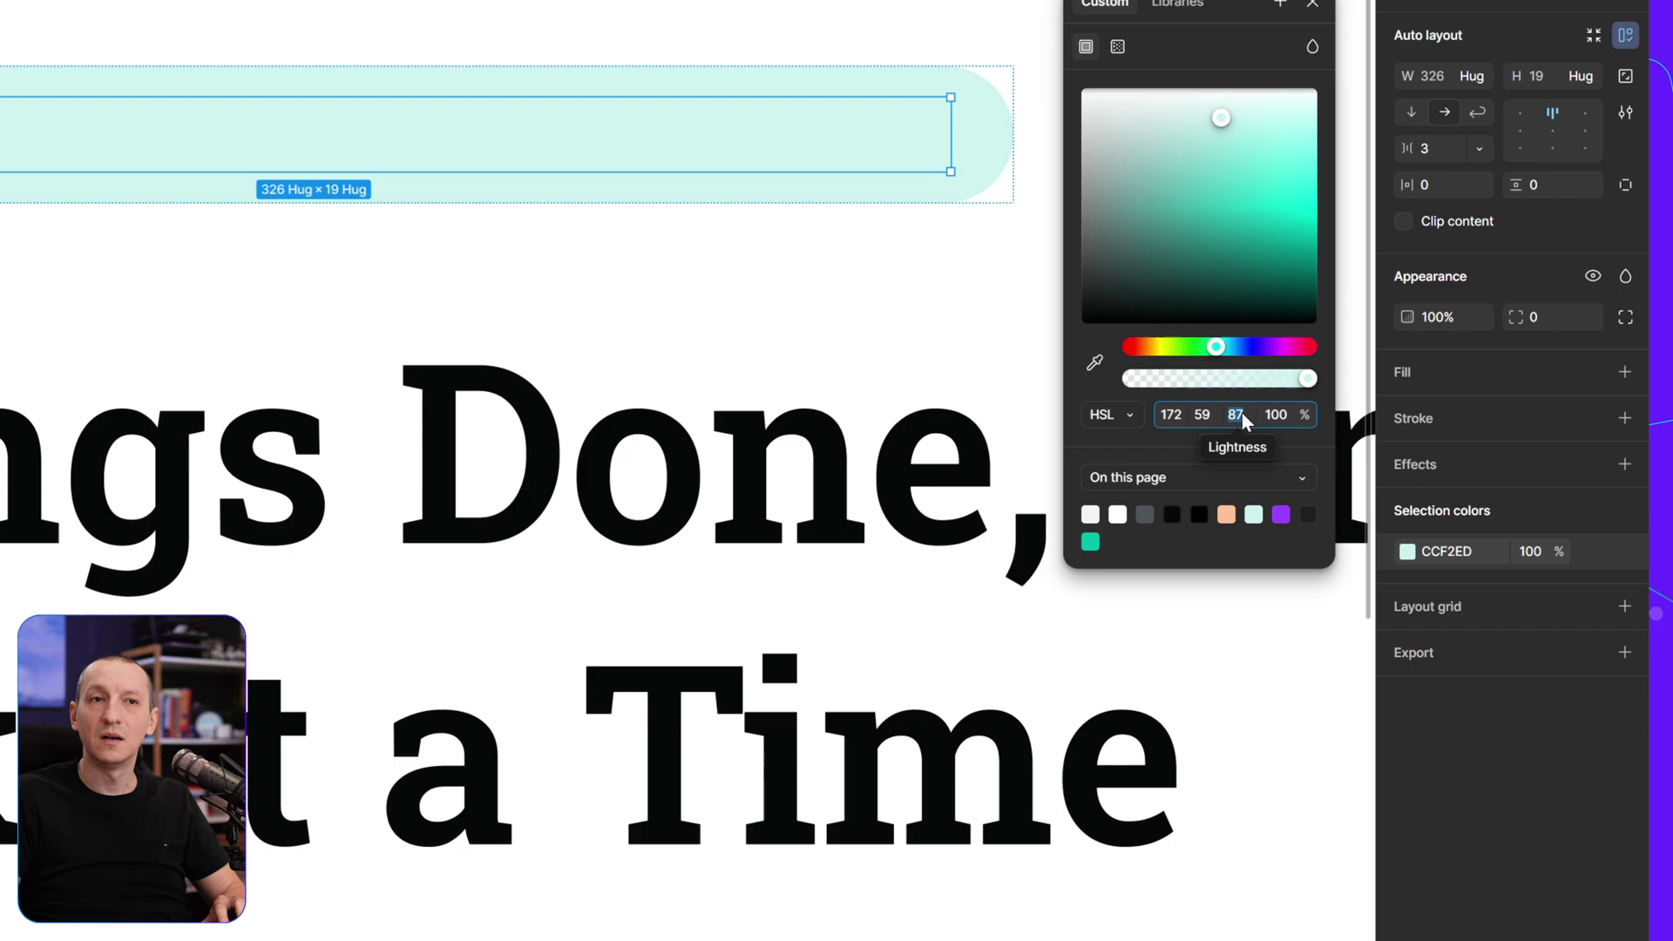
key(Up)
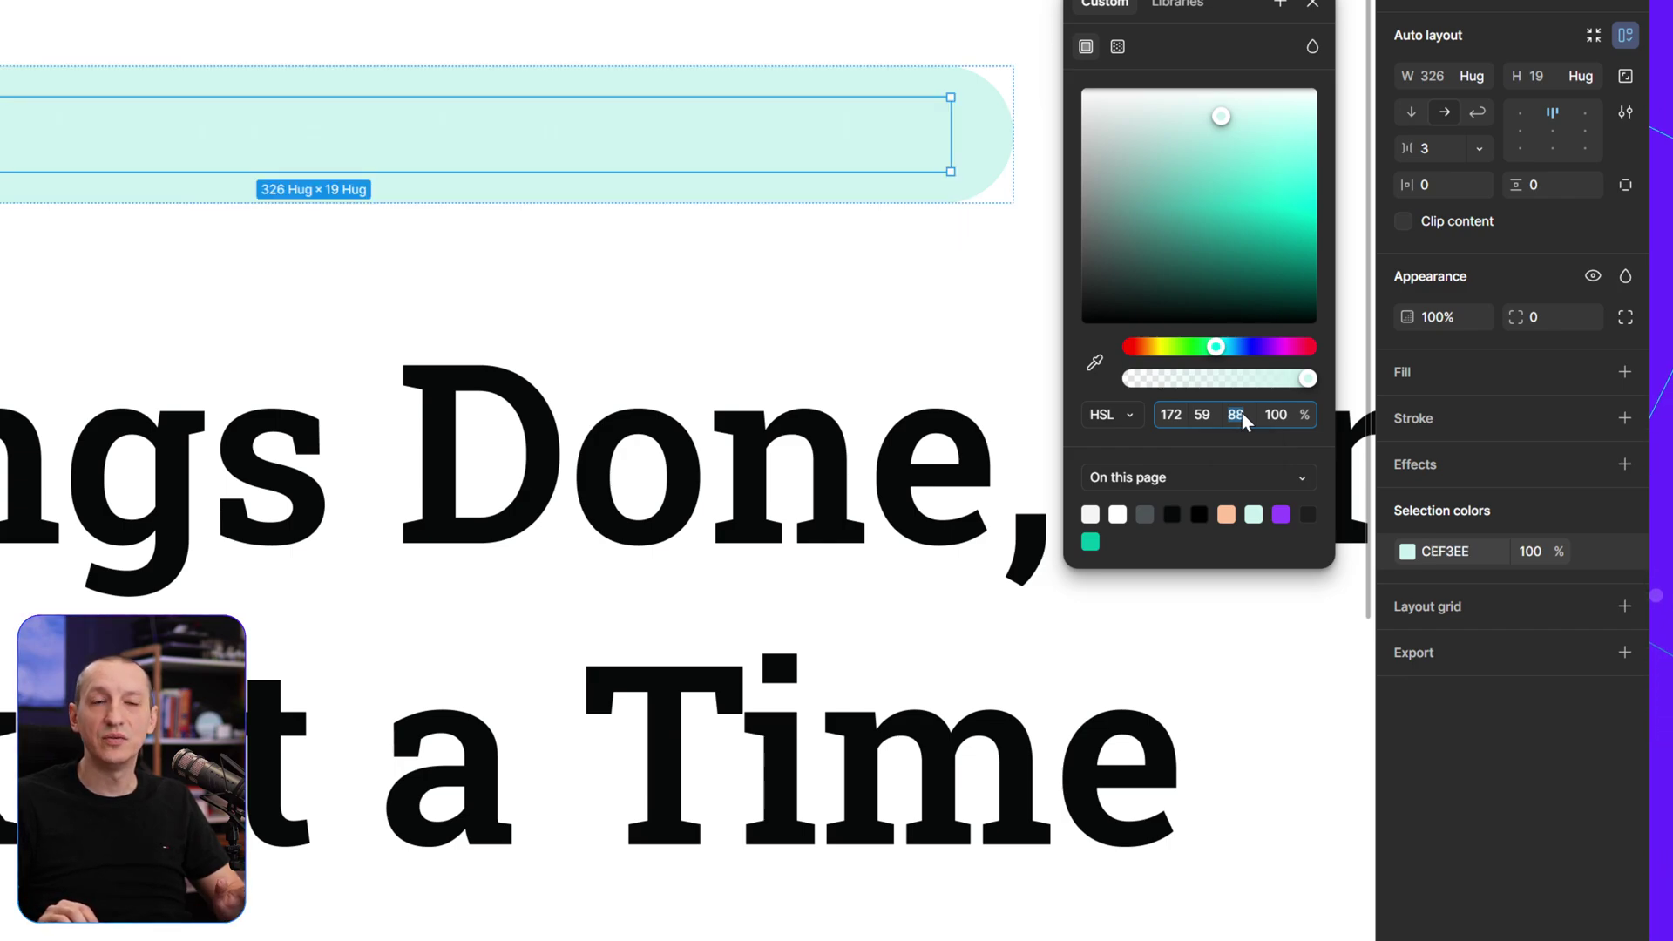
key(Down)
key(Up)
key(Down)
key(Up)
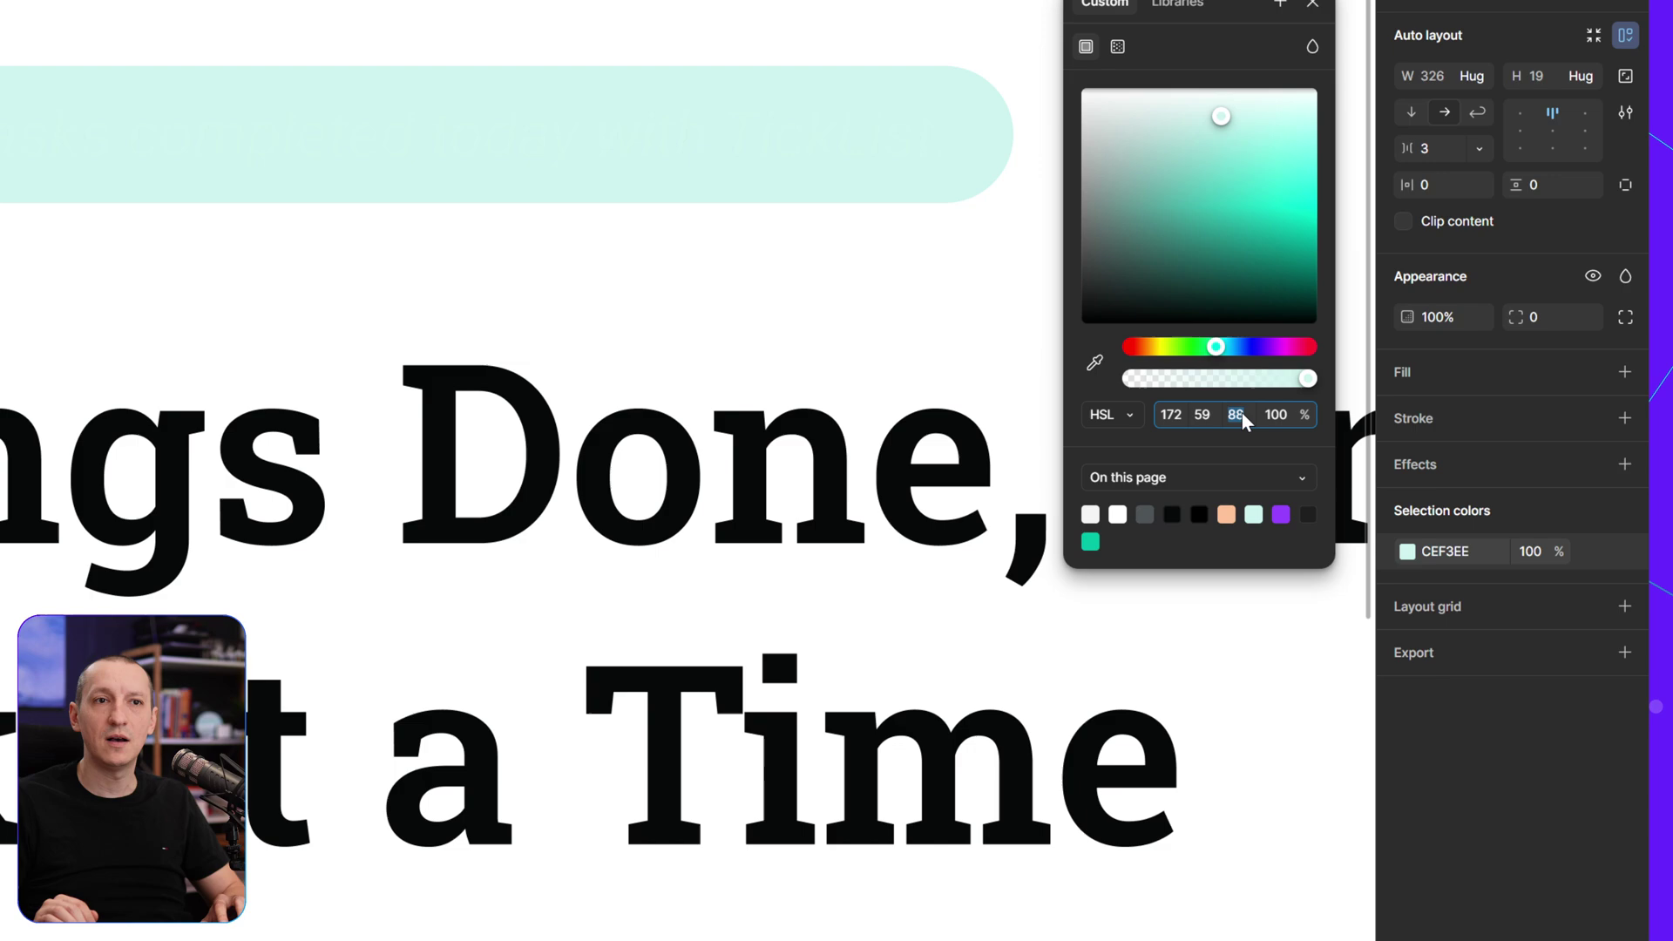
key(Down)
key(Up)
key(Down)
key(Down)
key(Down)
key(Down)
key(Down)
key(Down)
key(Down)
key(Down)
key(Down)
key(Down)
key(Down)
key(Down)
key(Down)
key(Down)
key(Down)
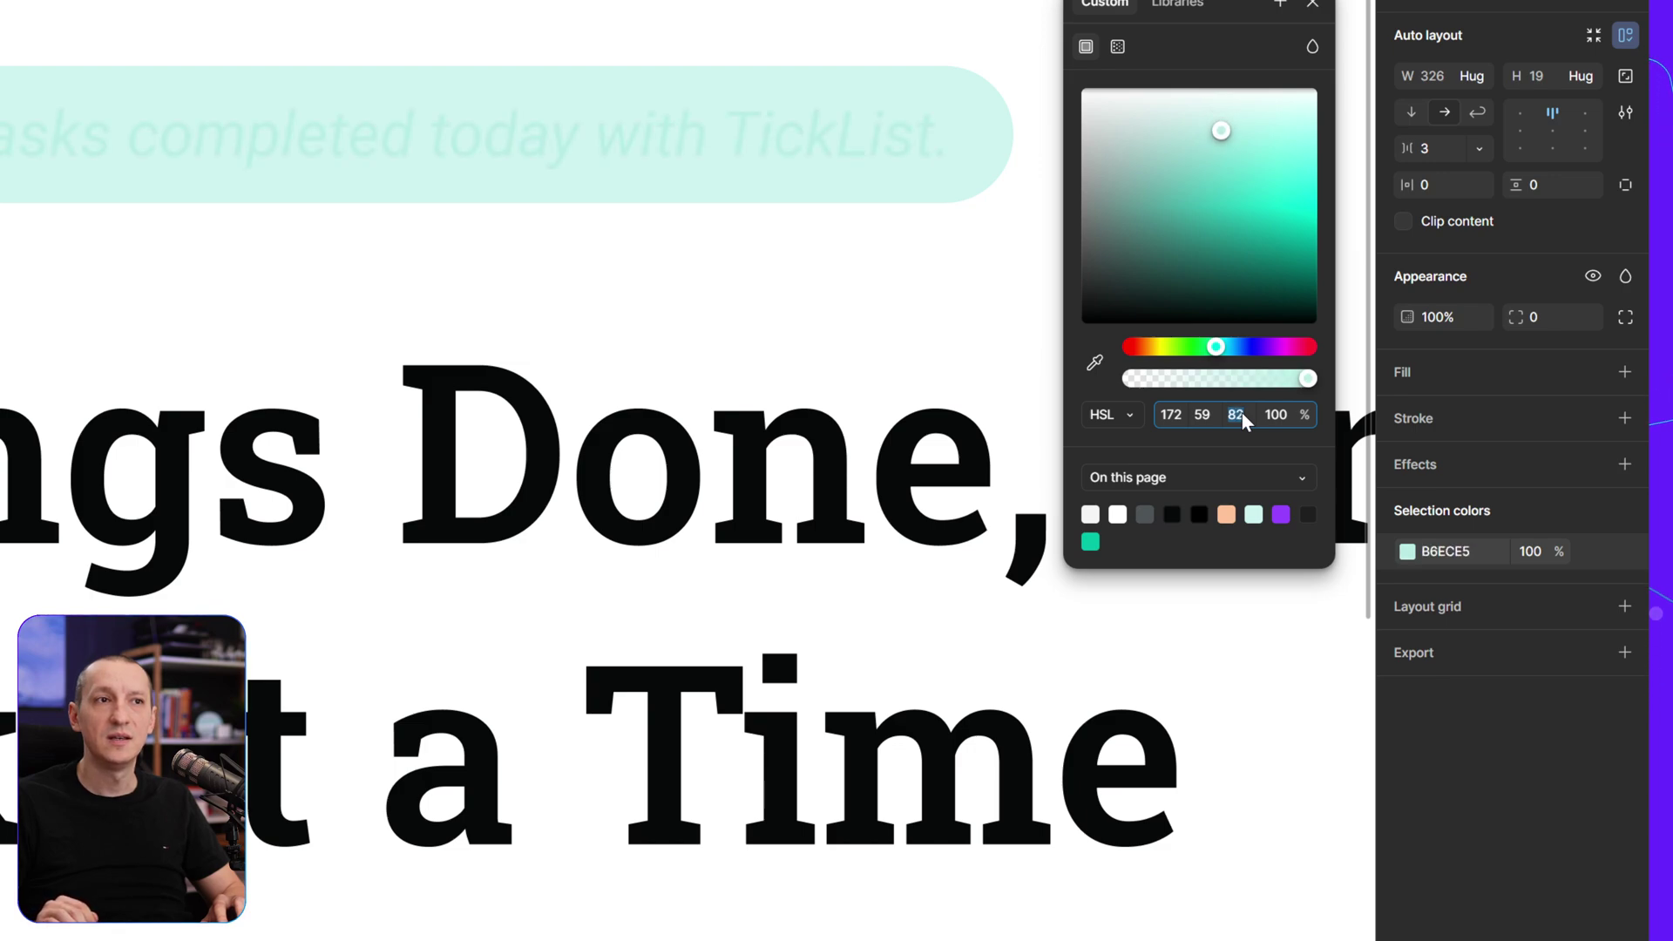
key(Down)
key(Down)
key(Down)
key(Down)
key(Down)
key(Down)
key(Down)
key(Down)
key(Down)
key(Down)
key(Down)
key(Down)
key(Down)
key(Down)
key(Down)
key(Down)
key(Down)
key(Down)
key(Down)
key(Down)
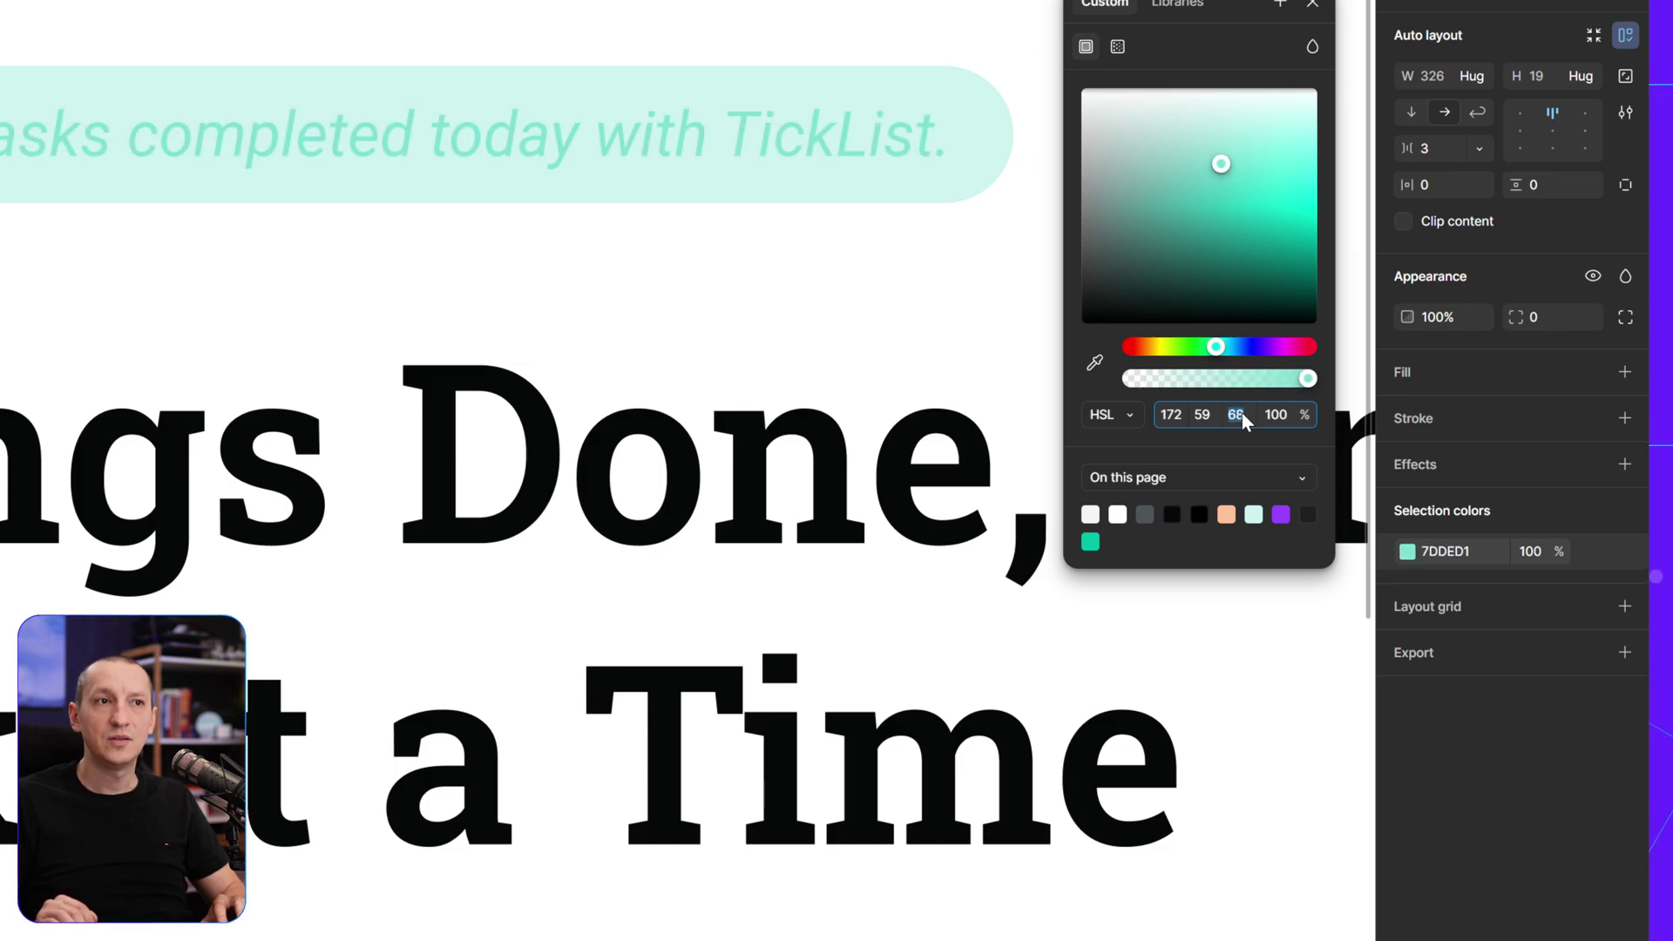
key(Down)
key(Down)
key(Down)
key(Down)
key(Down)
key(Down)
key(Down)
key(Down)
key(Down)
key(Down)
key(Down)
key(Down)
key(Down)
key(Down)
key(Down)
key(Down)
key(Down)
key(Down)
key(Down)
key(Down)
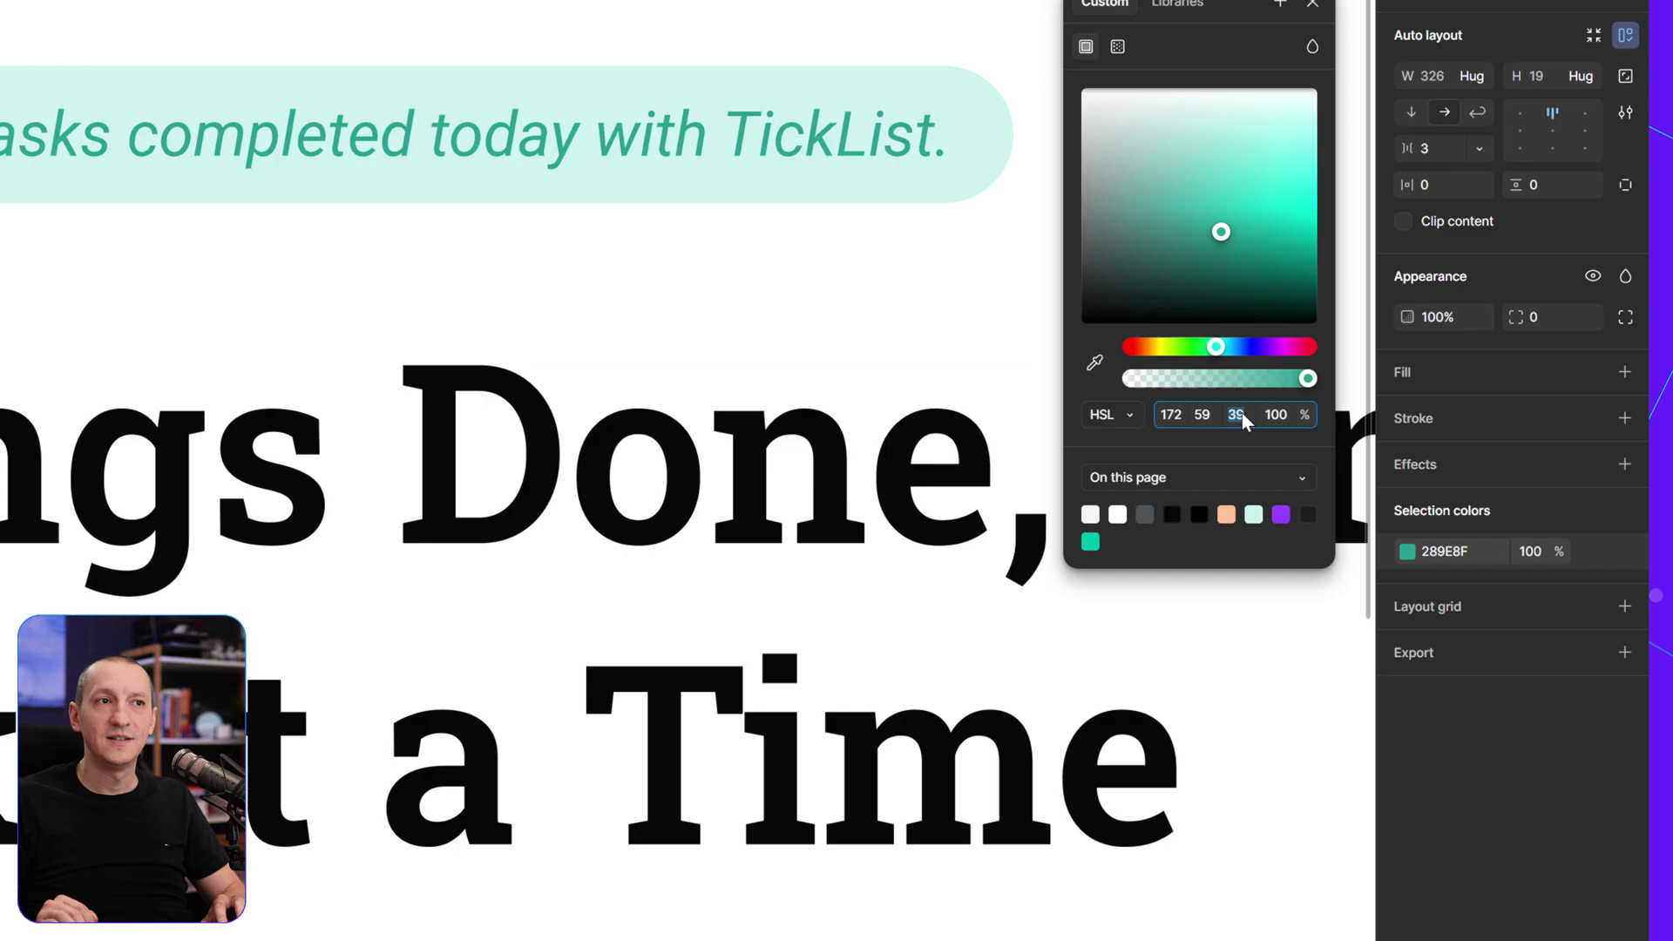
key(Up)
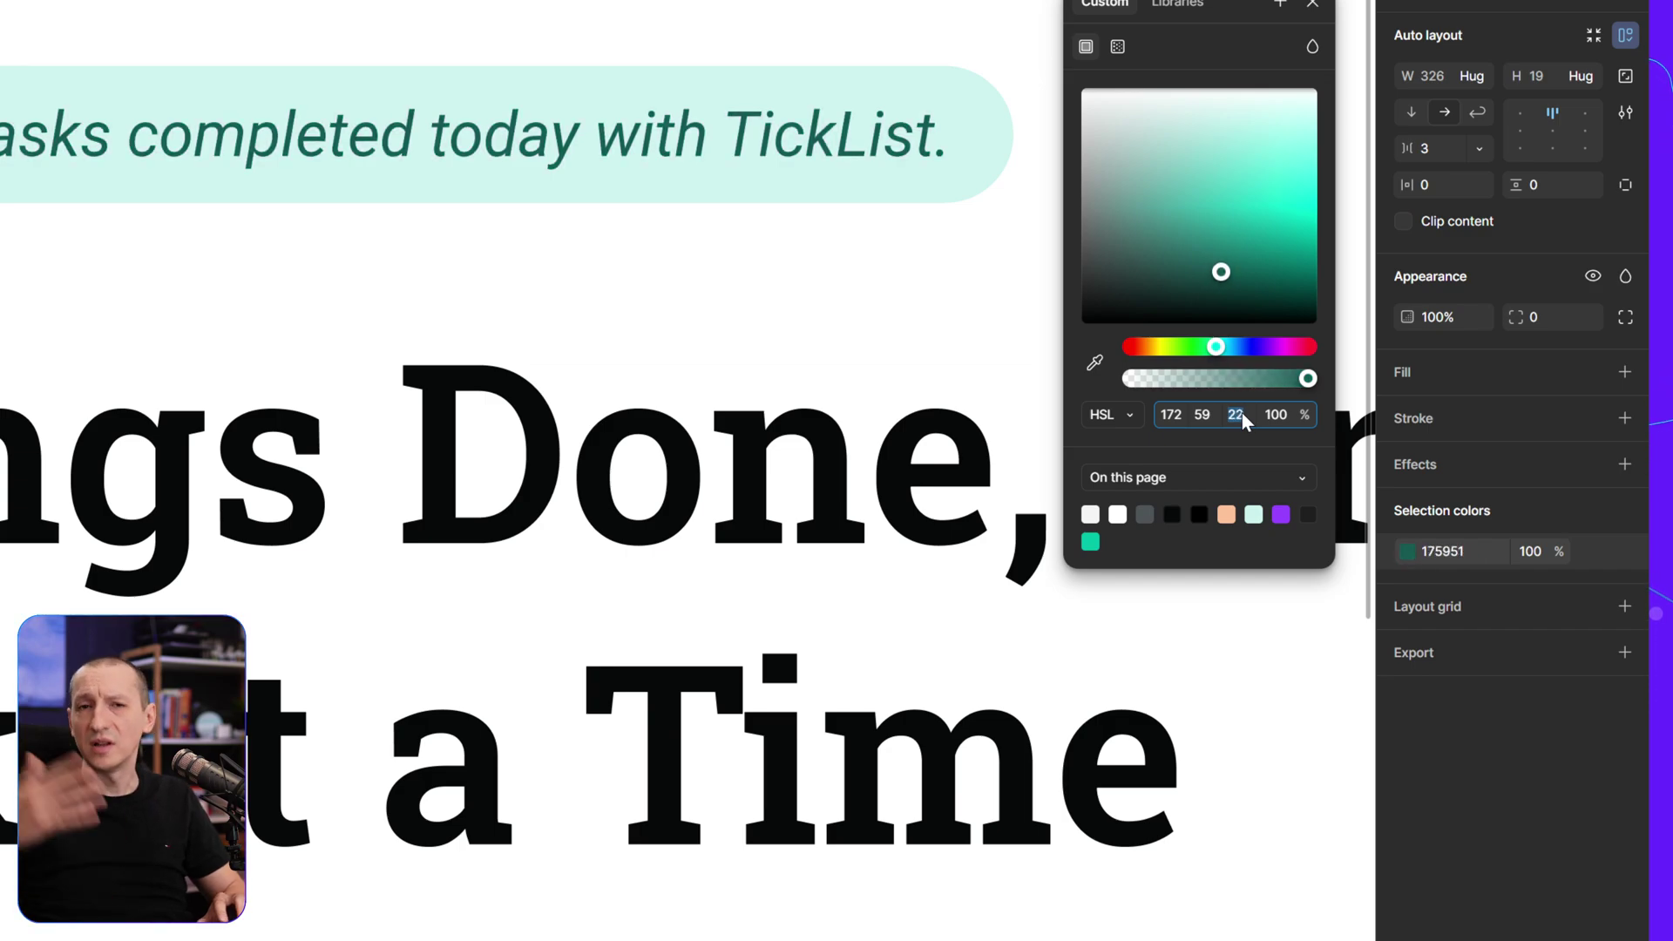
key(Up)
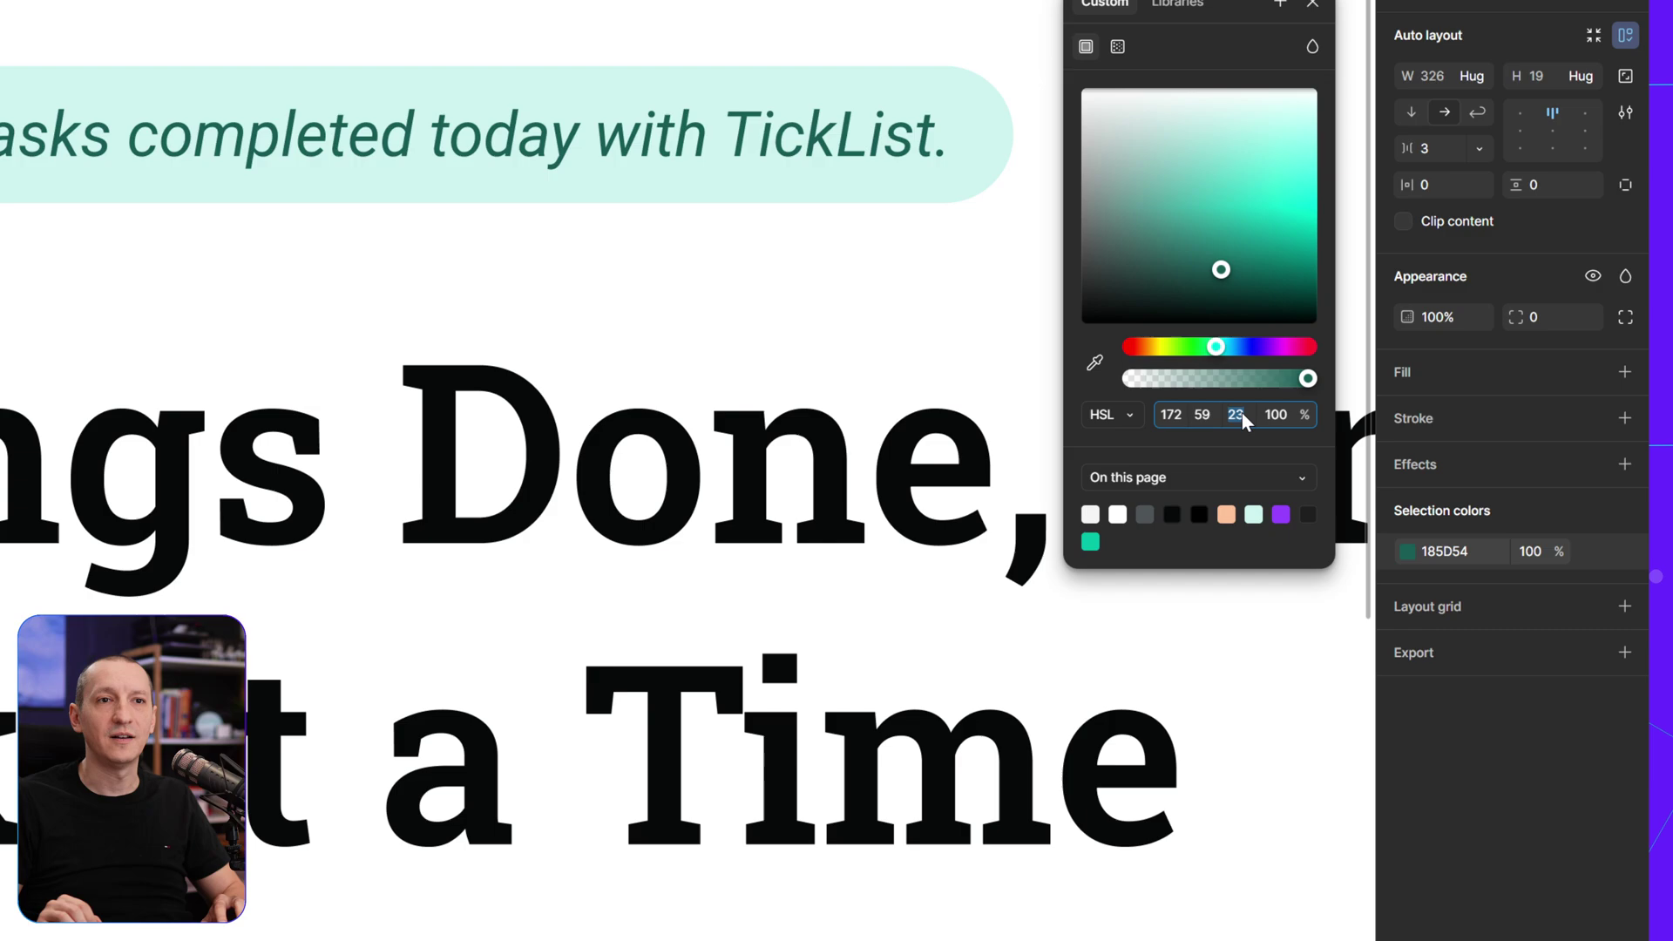
key(Down)
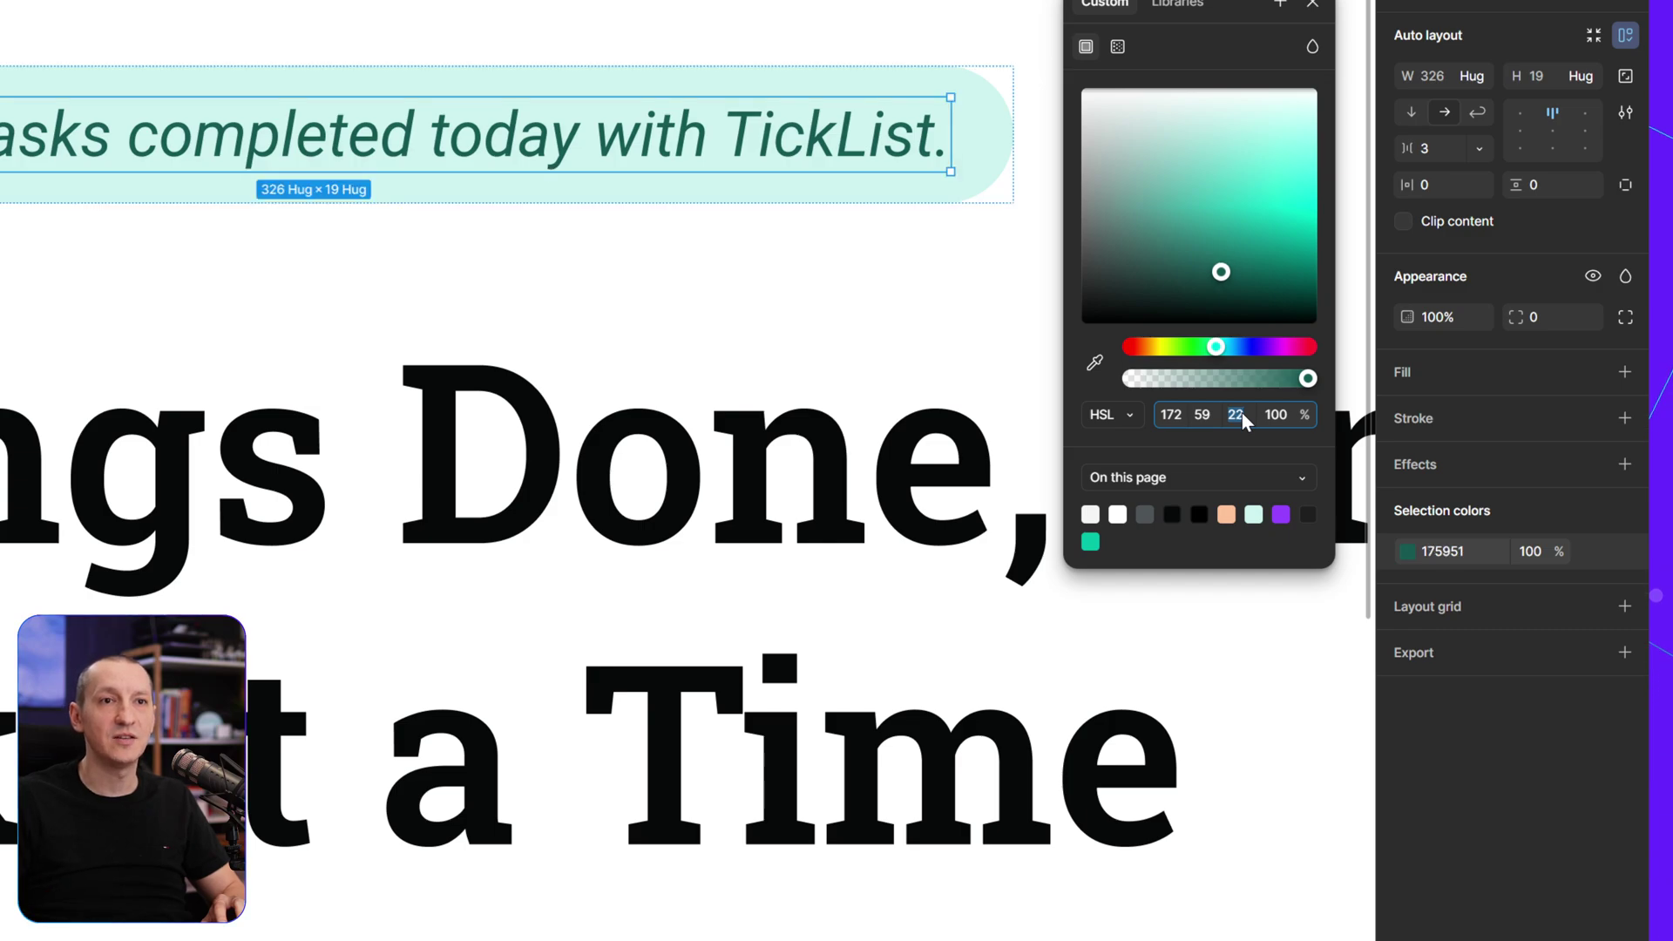
key(Up)
key(Up)
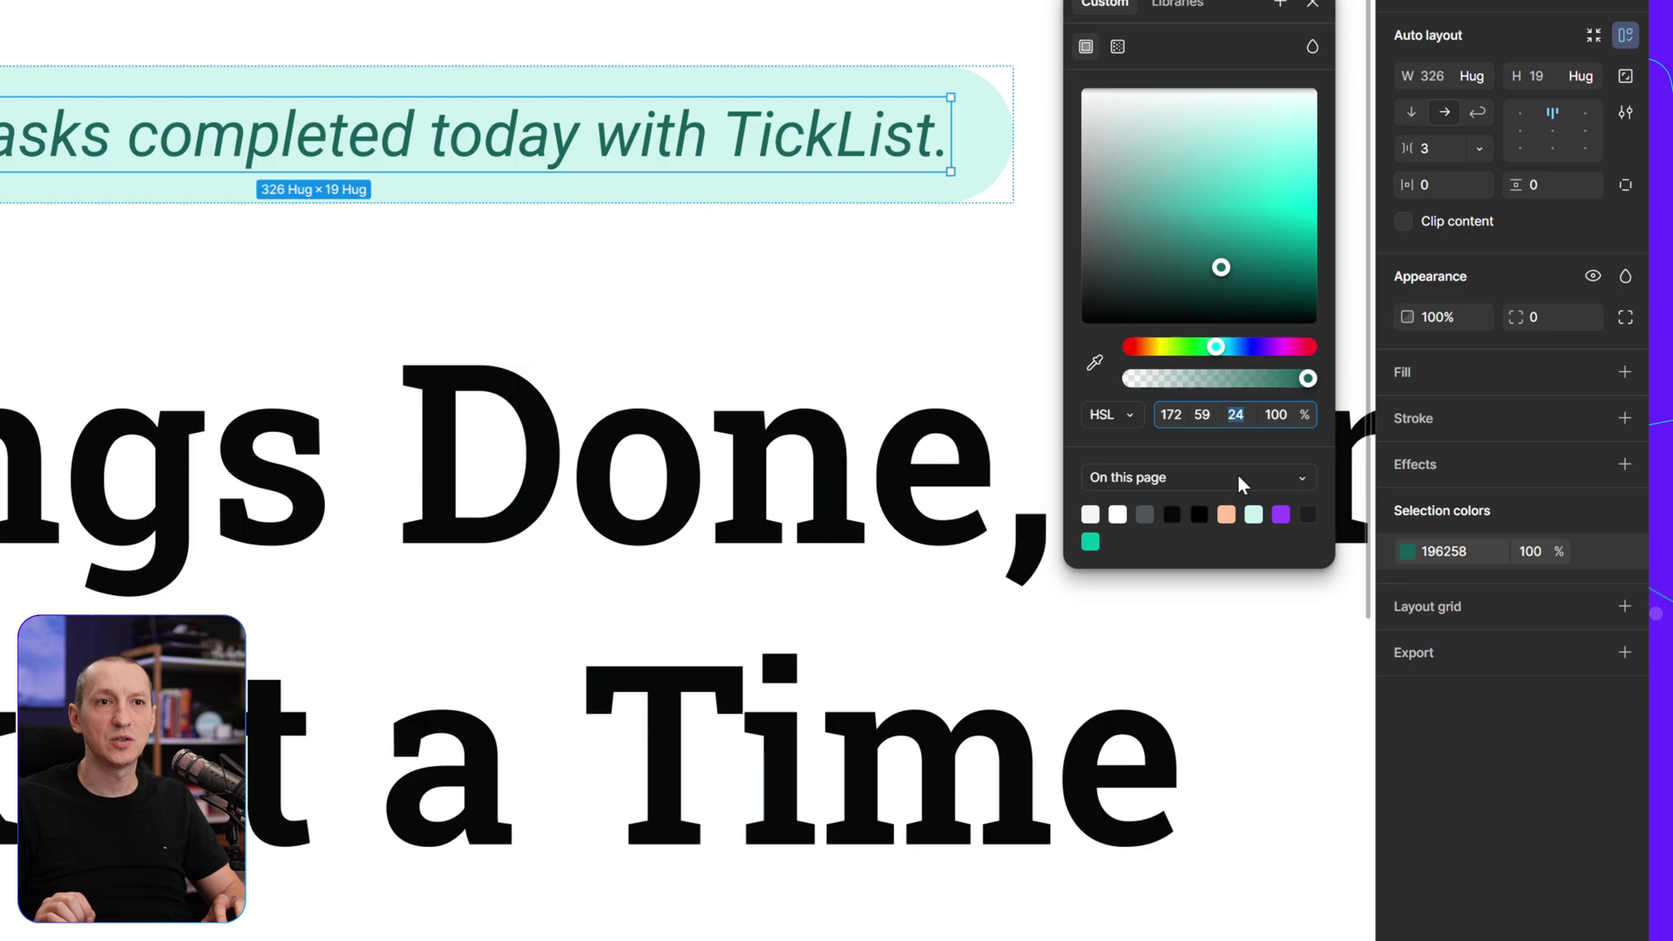
key(Down)
key(Down)
key(Down)
key(Down)
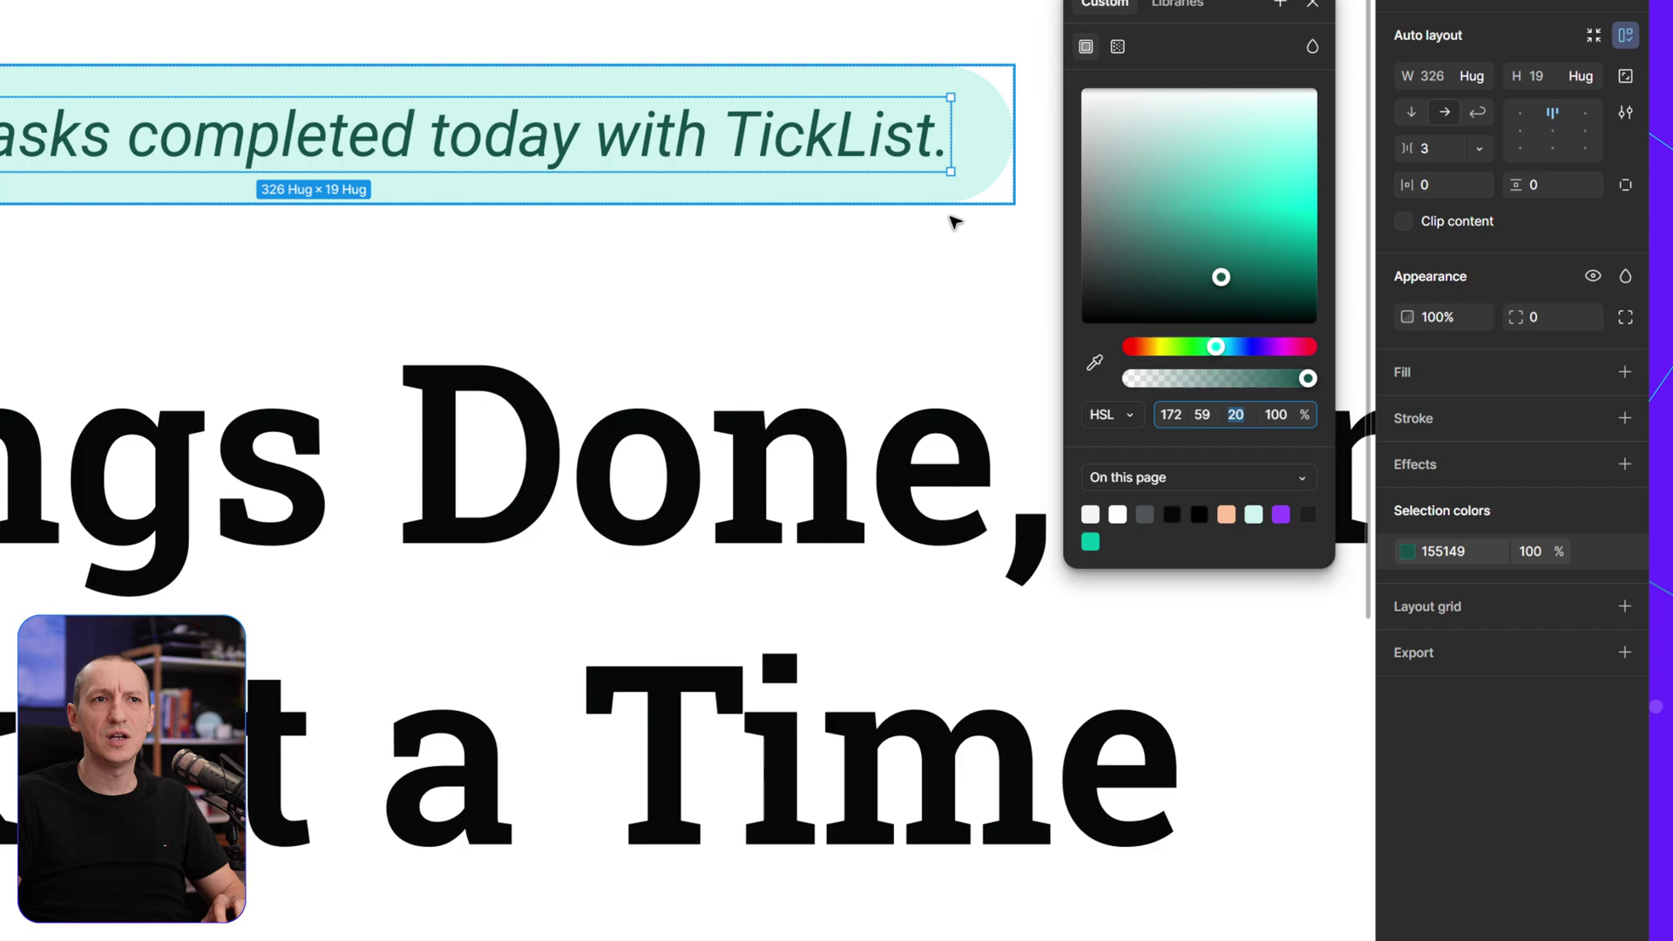
click(975, 283)
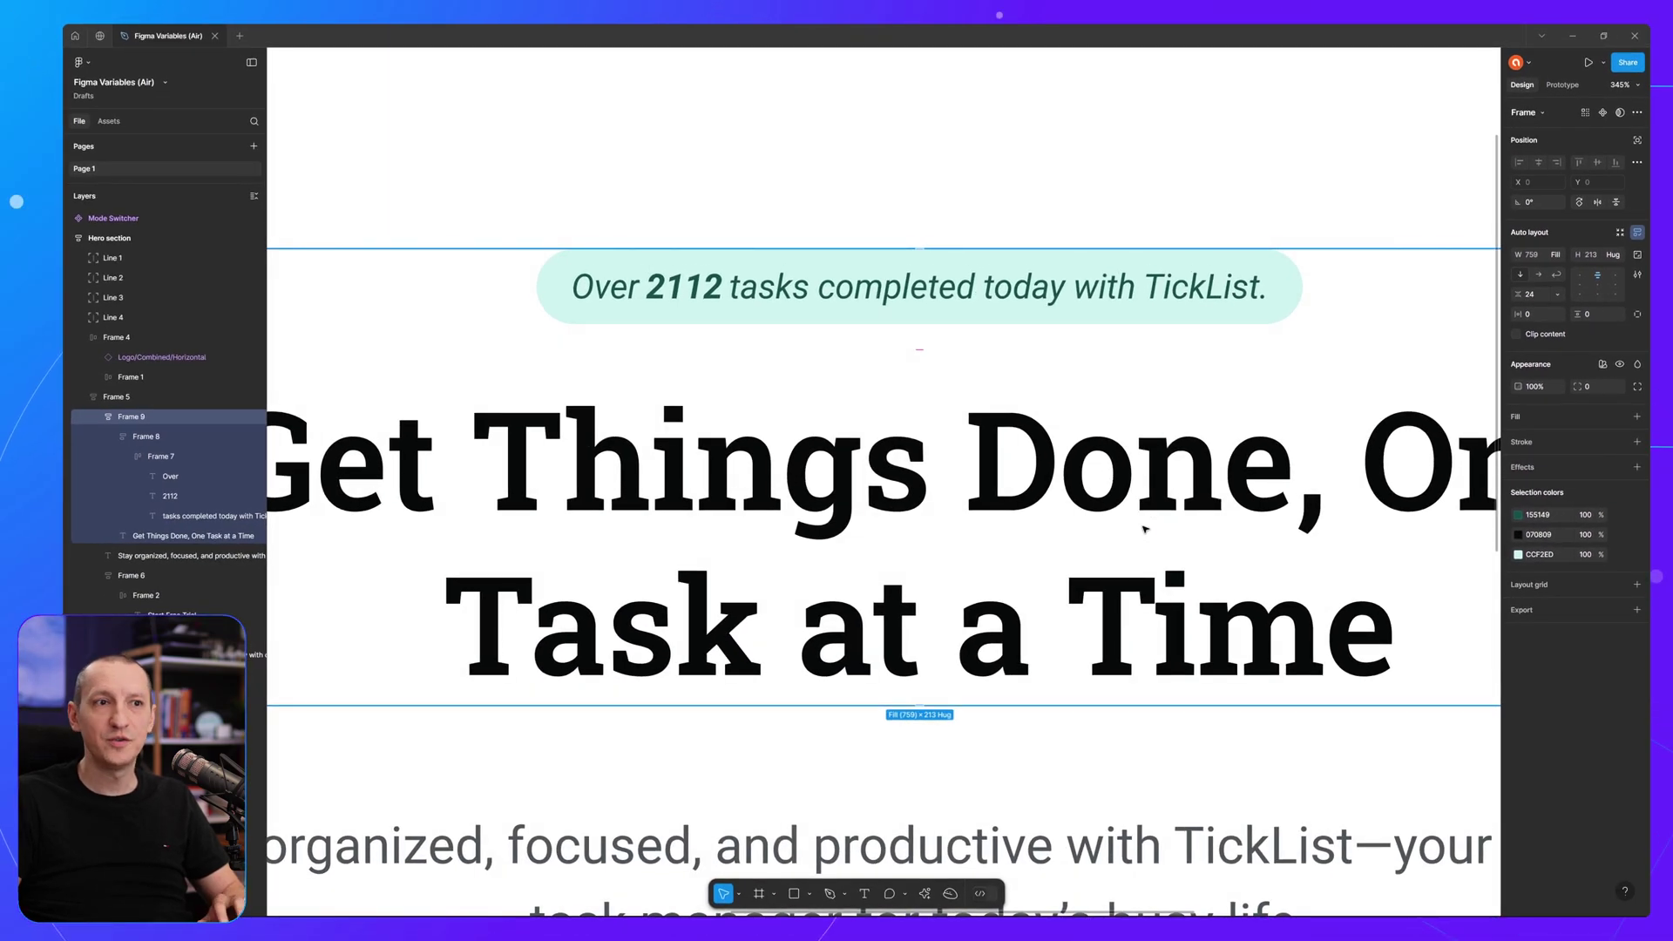
- Select the Start Free Trial text layer together with its arrow icon
scroll(1144, 529, down, 7)
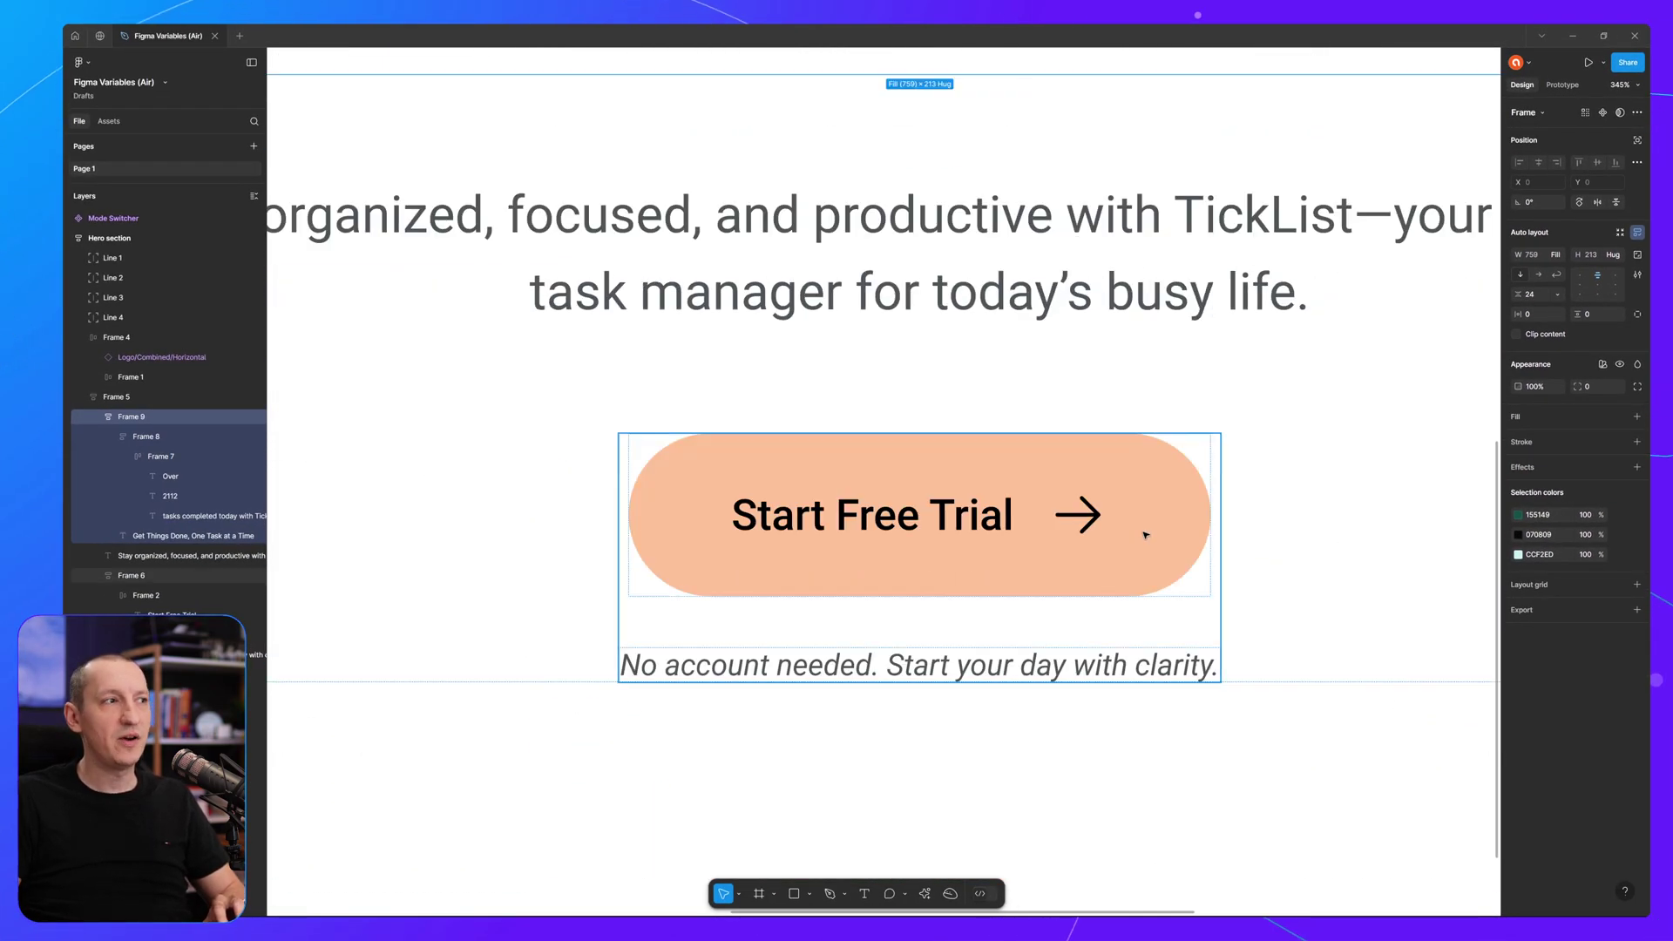
click(1002, 526)
click(1003, 525)
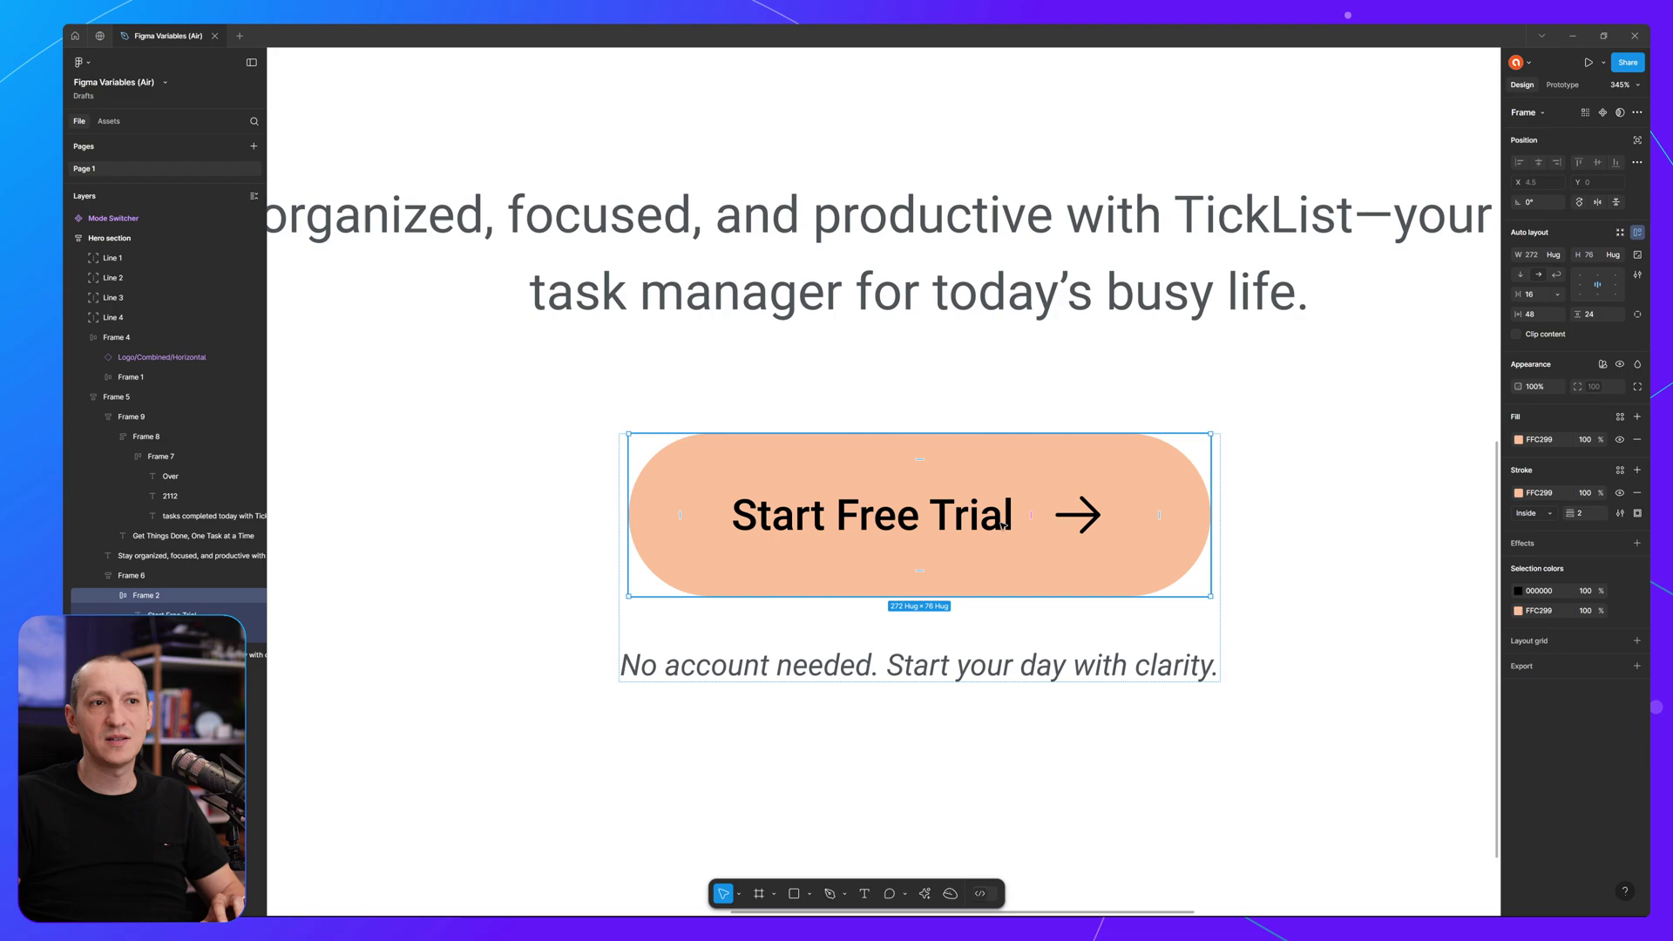
click(1002, 526)
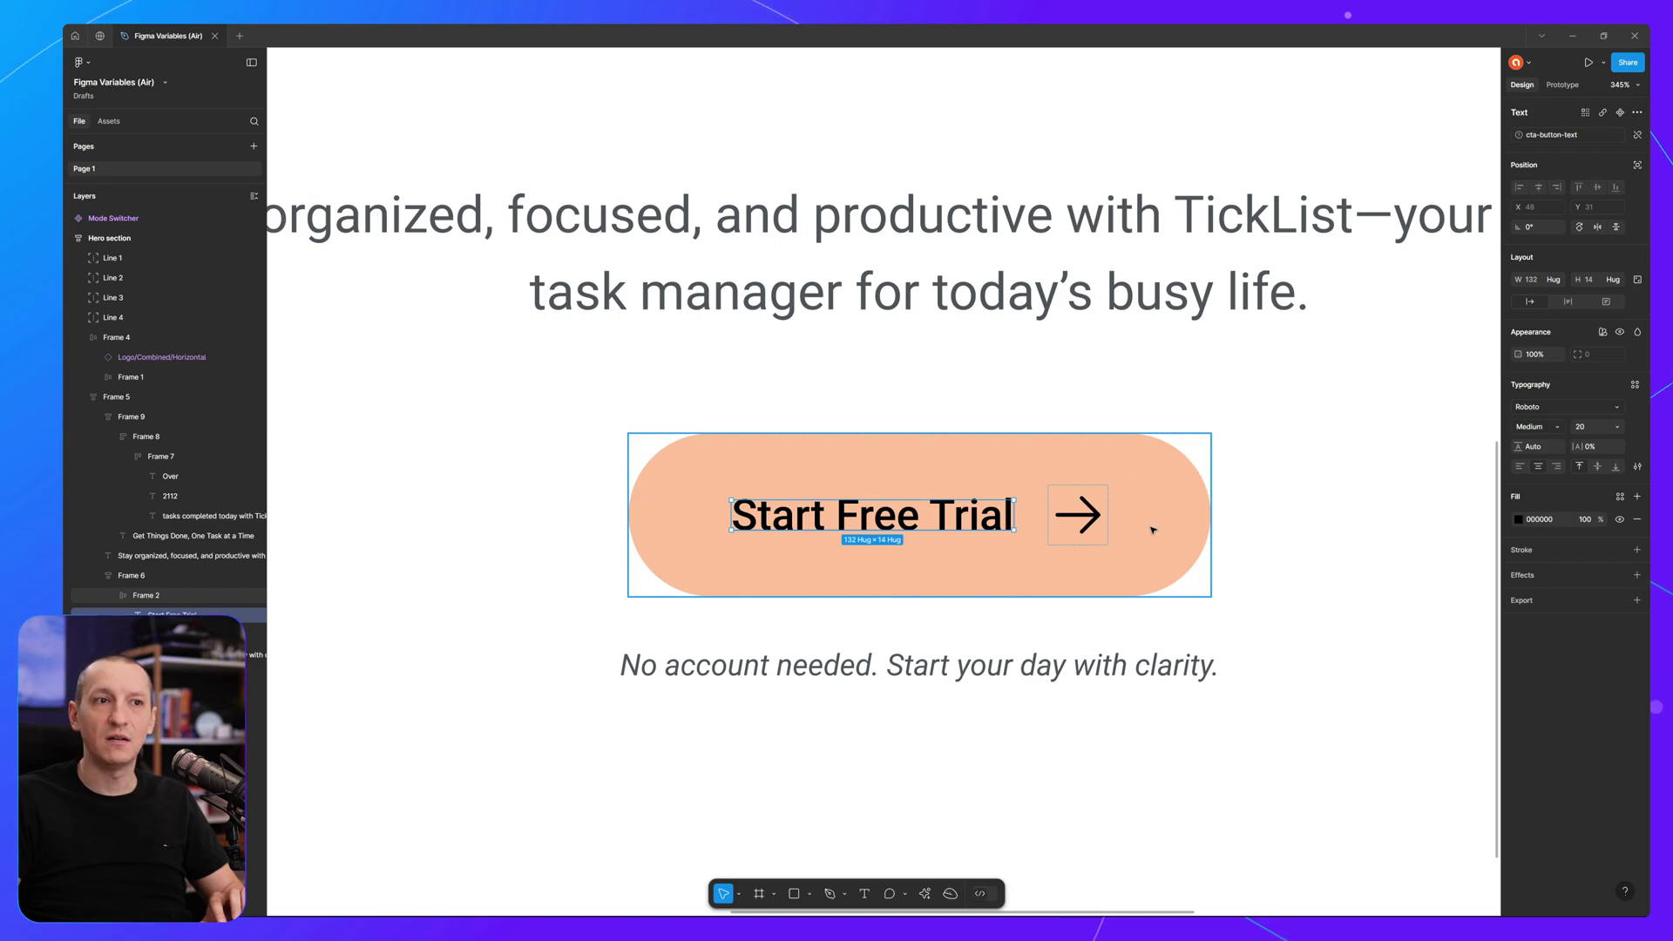
shift+click(1077, 515)
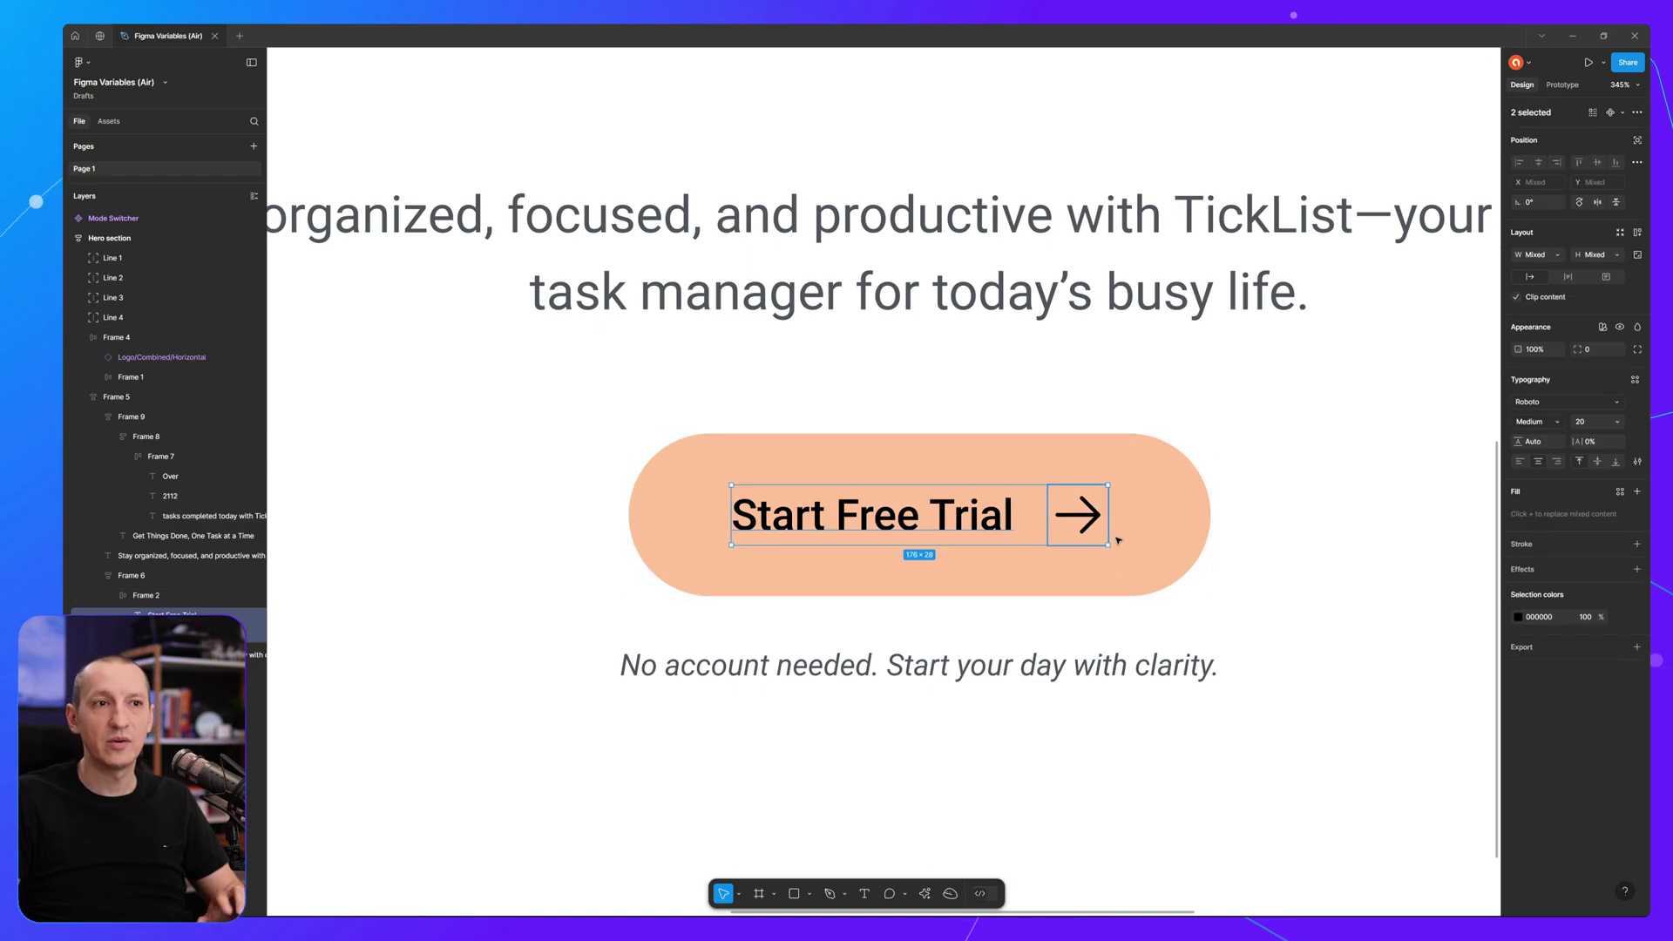
- Eyedrop the button's peach FFC299 fill onto the black label and arrow
click(1519, 618)
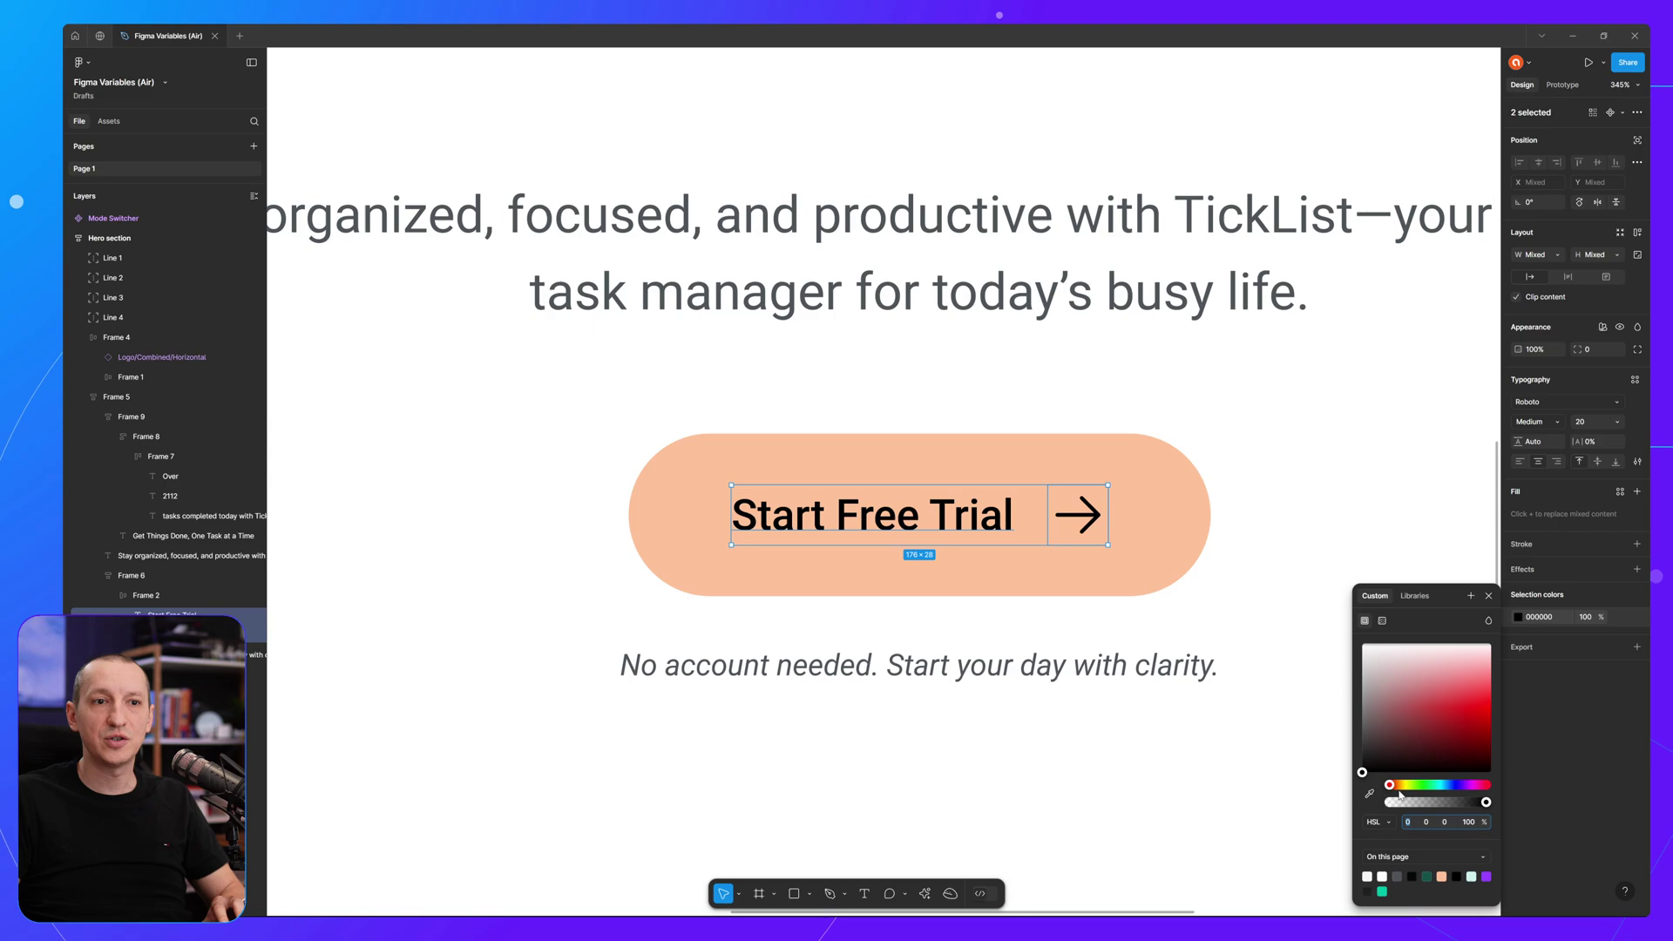
click(1368, 794)
click(1149, 500)
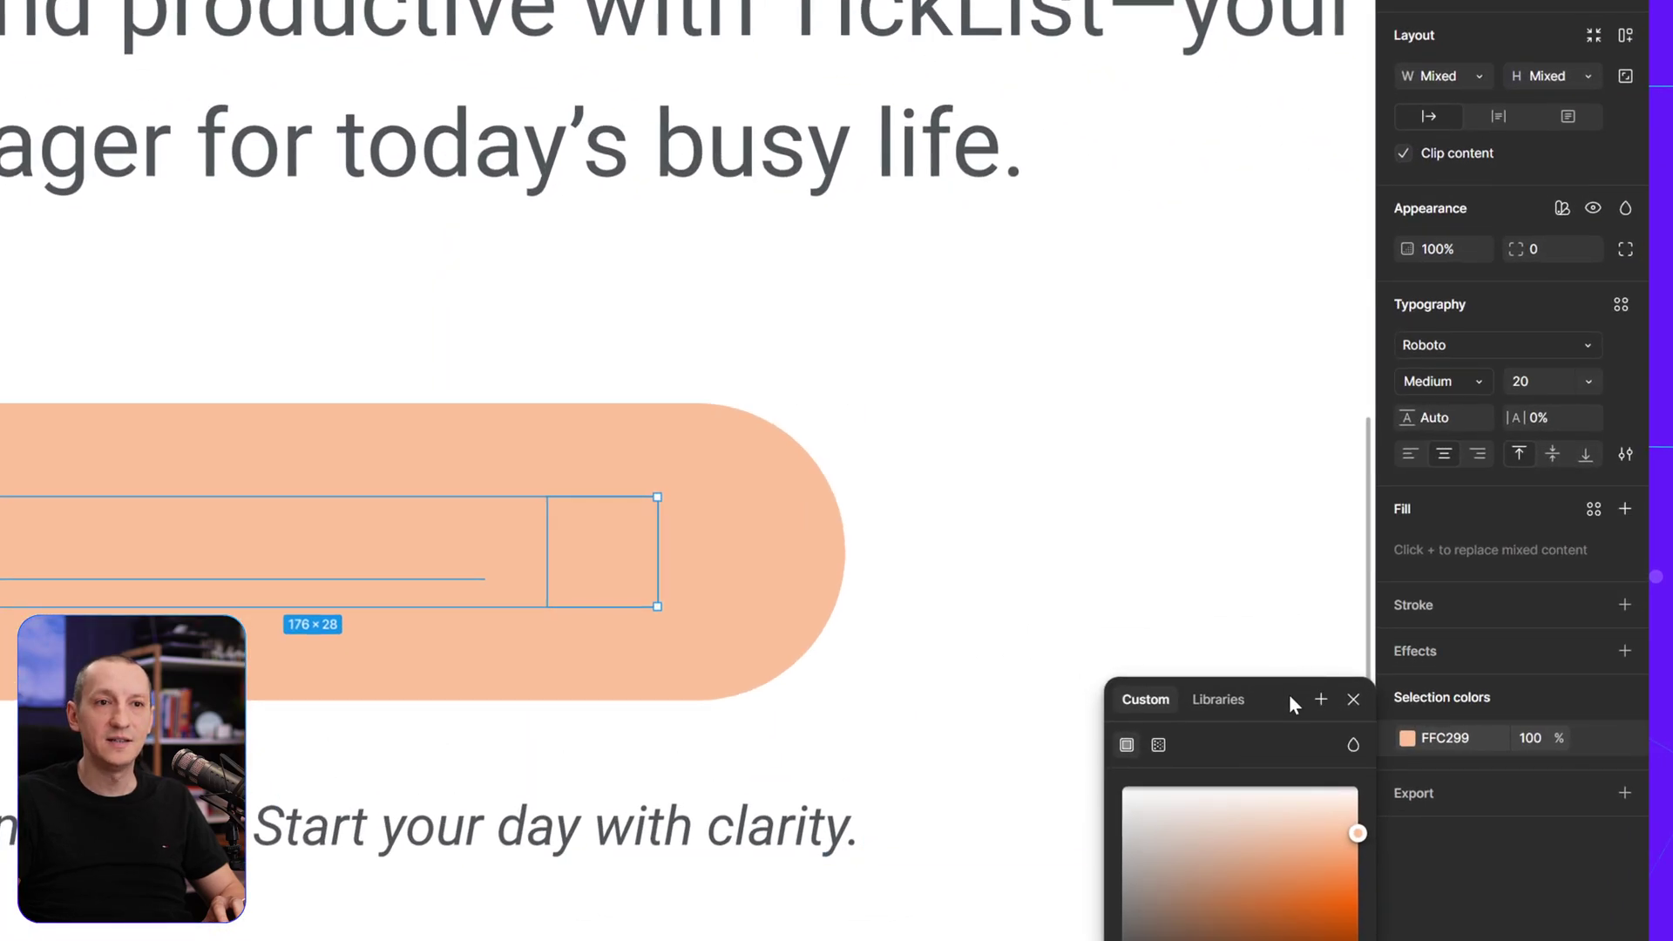
- Lower the label and arrow HSL lightness from 80 to 24, giving brown 7A3100
drag(1289, 694, 1128, 317)
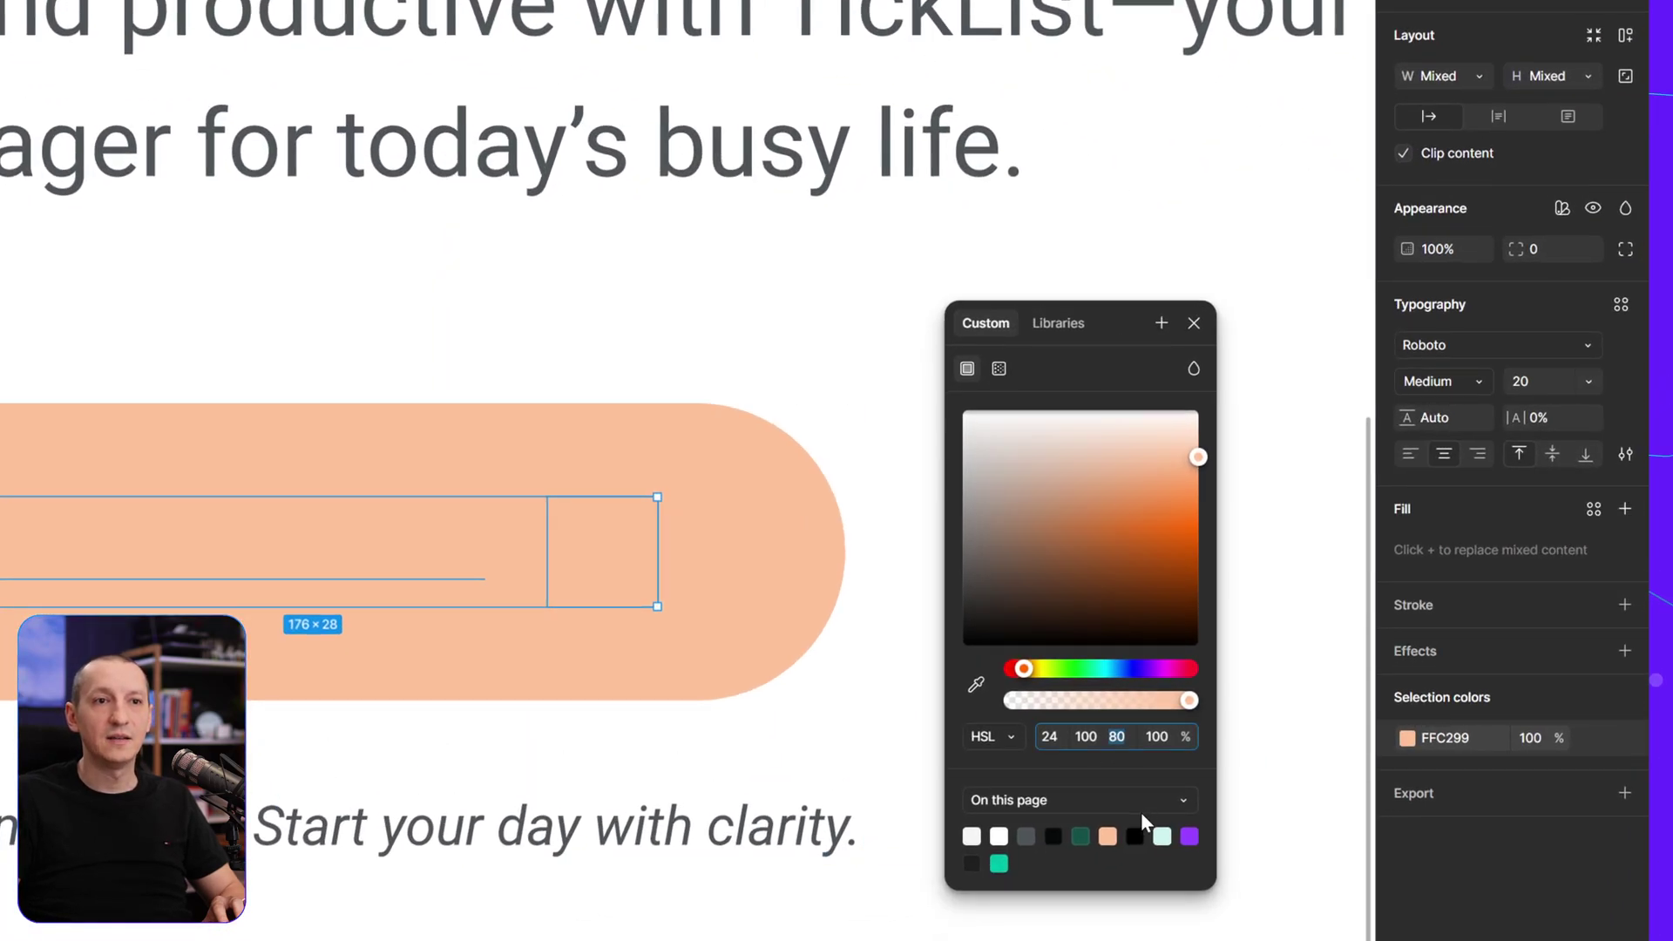
key(Down)
key(Down)
key(Down)
key(Down)
key(Down)
key(Down)
key(Down)
key(Down)
key(Down)
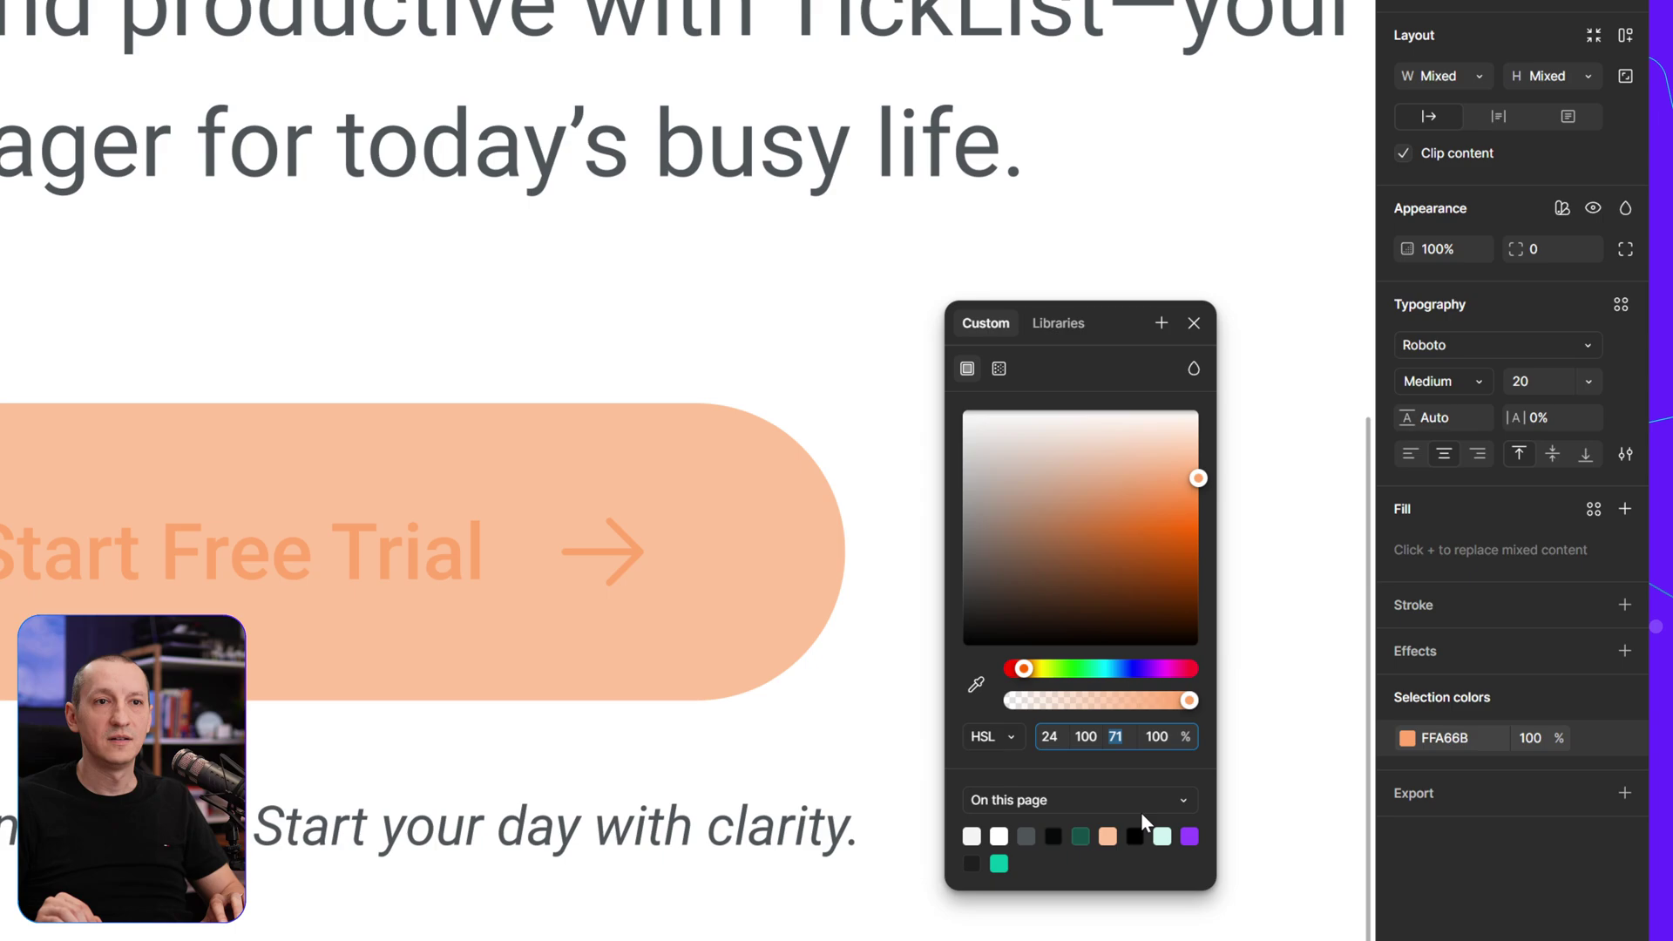
key(Down)
key(Down)
key(Down)
key(Down)
key(Down)
key(Down)
key(Down)
key(Down)
key(Down)
key(Down)
key(Down)
key(Down)
key(Down)
key(Down)
key(Down)
key(Down)
key(Down)
key(Down)
key(Down)
key(Down)
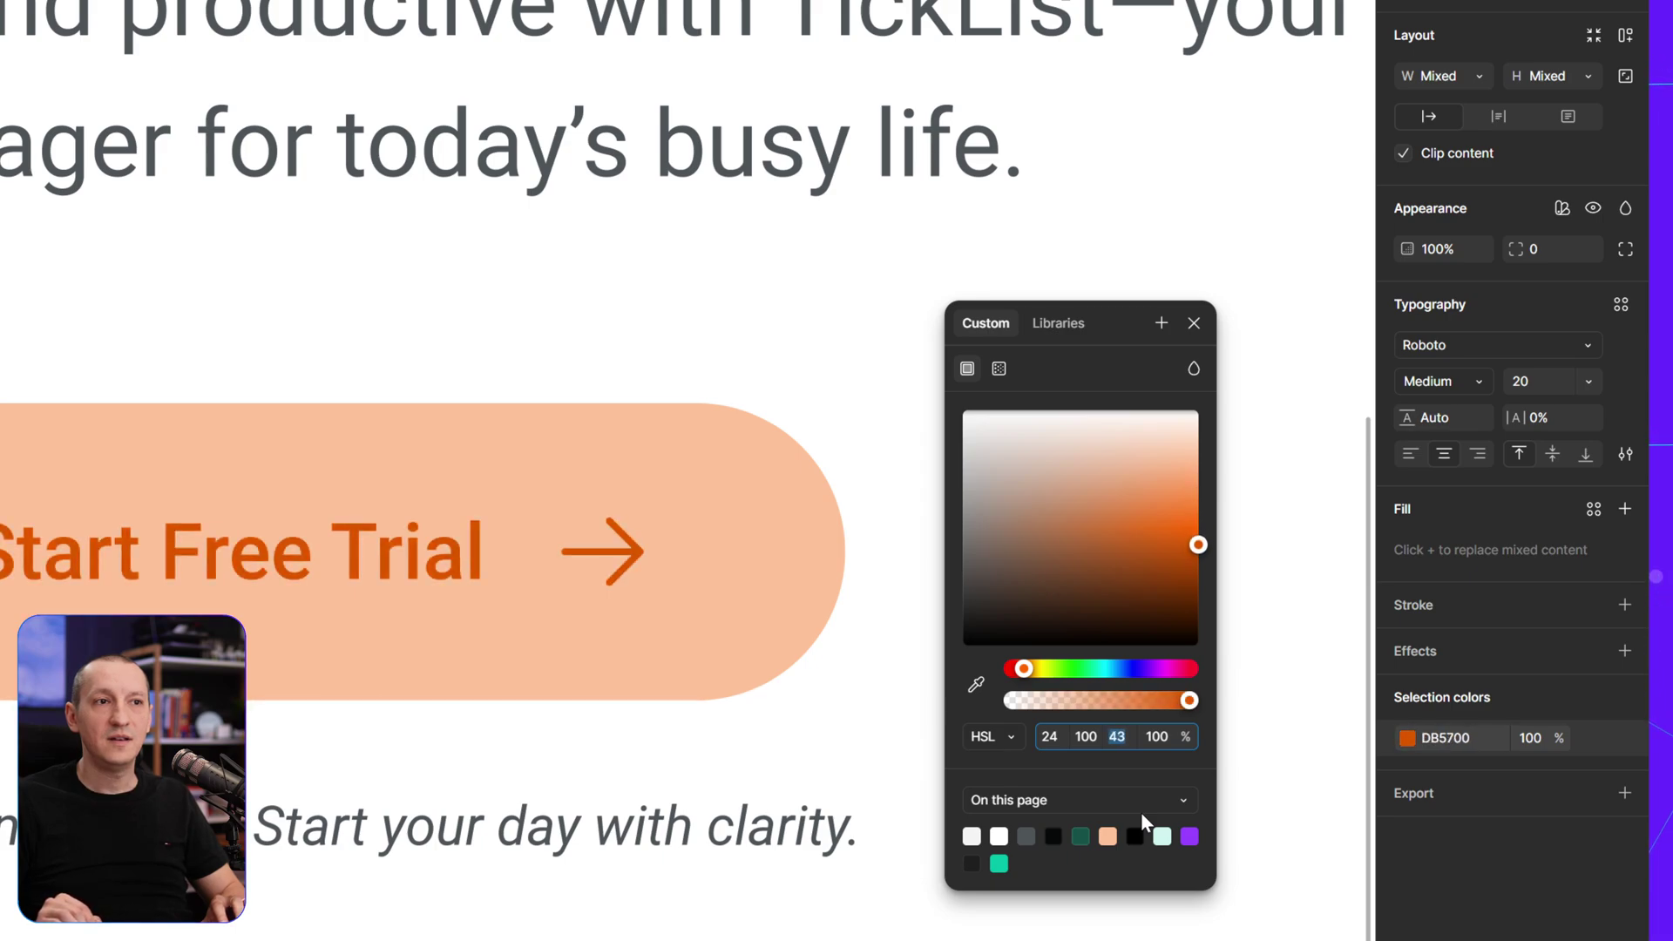
key(Down)
key(Down)
key(Down)
key(Down)
key(Down)
key(Down)
key(Down)
key(Down)
key(Down)
key(Down)
key(Down)
key(Down)
key(Down)
key(Down)
key(Down)
key(Down)
key(Down)
key(Down)
key(Down)
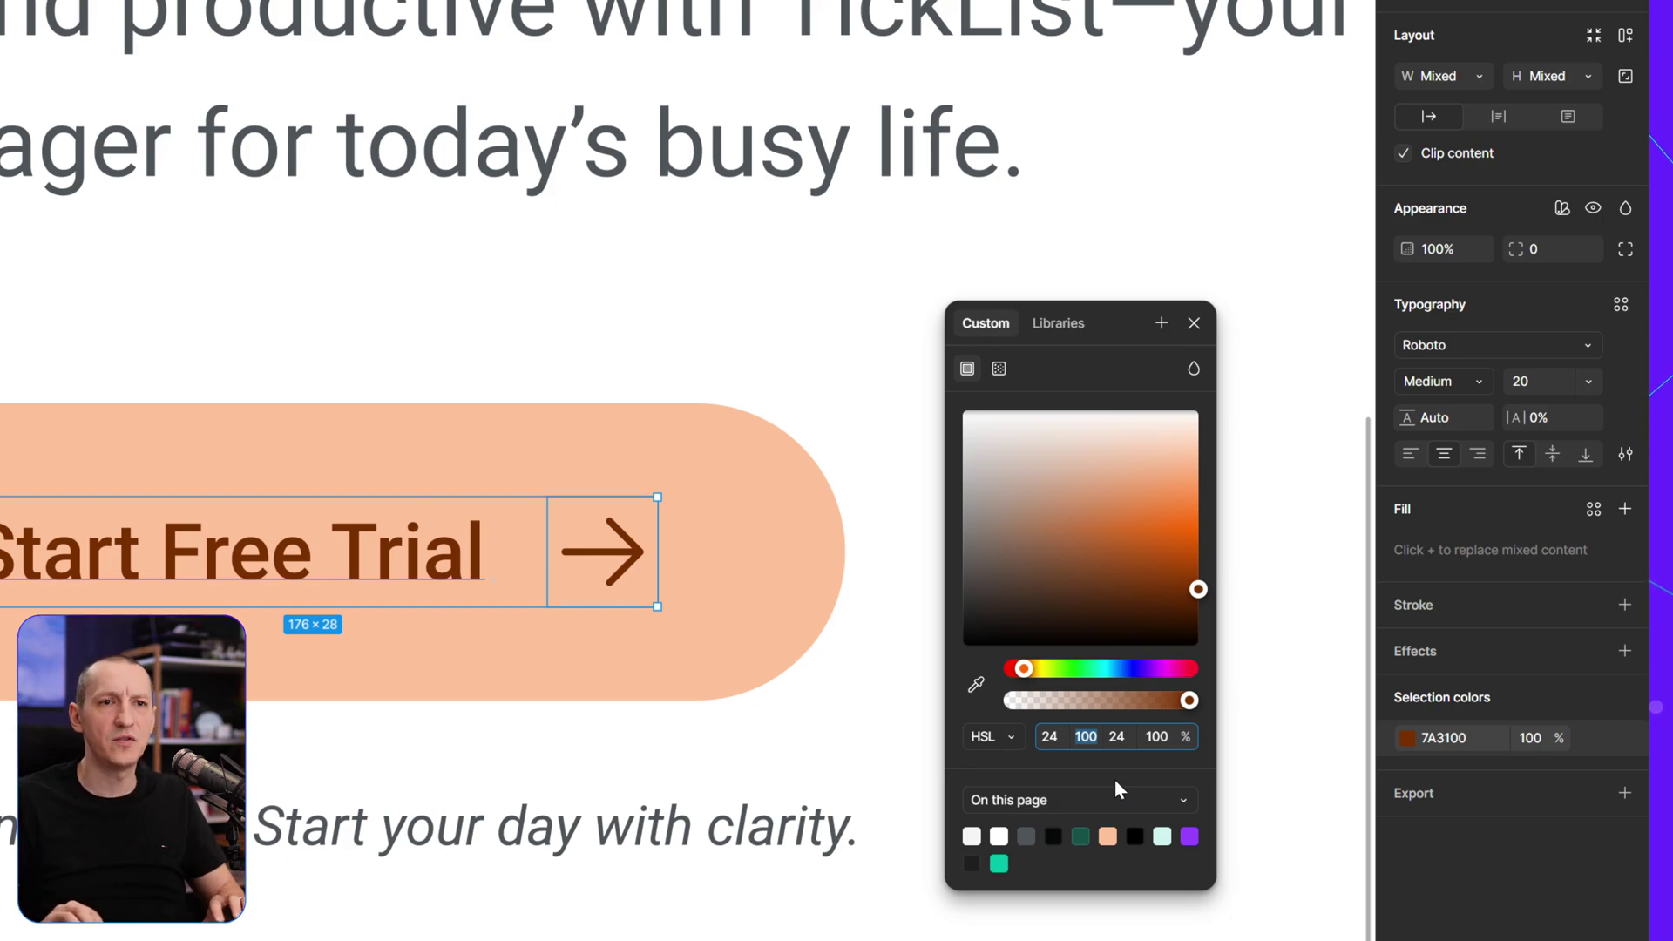
- Set the label and arrow HSL saturation to 90, giving brown 743206
key(Down)
key(Down)
key(Down)
key(Down)
key(Down)
key(Down)
key(Down)
key(Down)
key(Down)
key(Down)
key(Down)
key(Down)
key(Down)
key(Down)
key(Down)
key(Down)
key(Down)
key(Down)
key(Down)
key(Down)
key(Down)
key(Down)
key(Down)
key(Down)
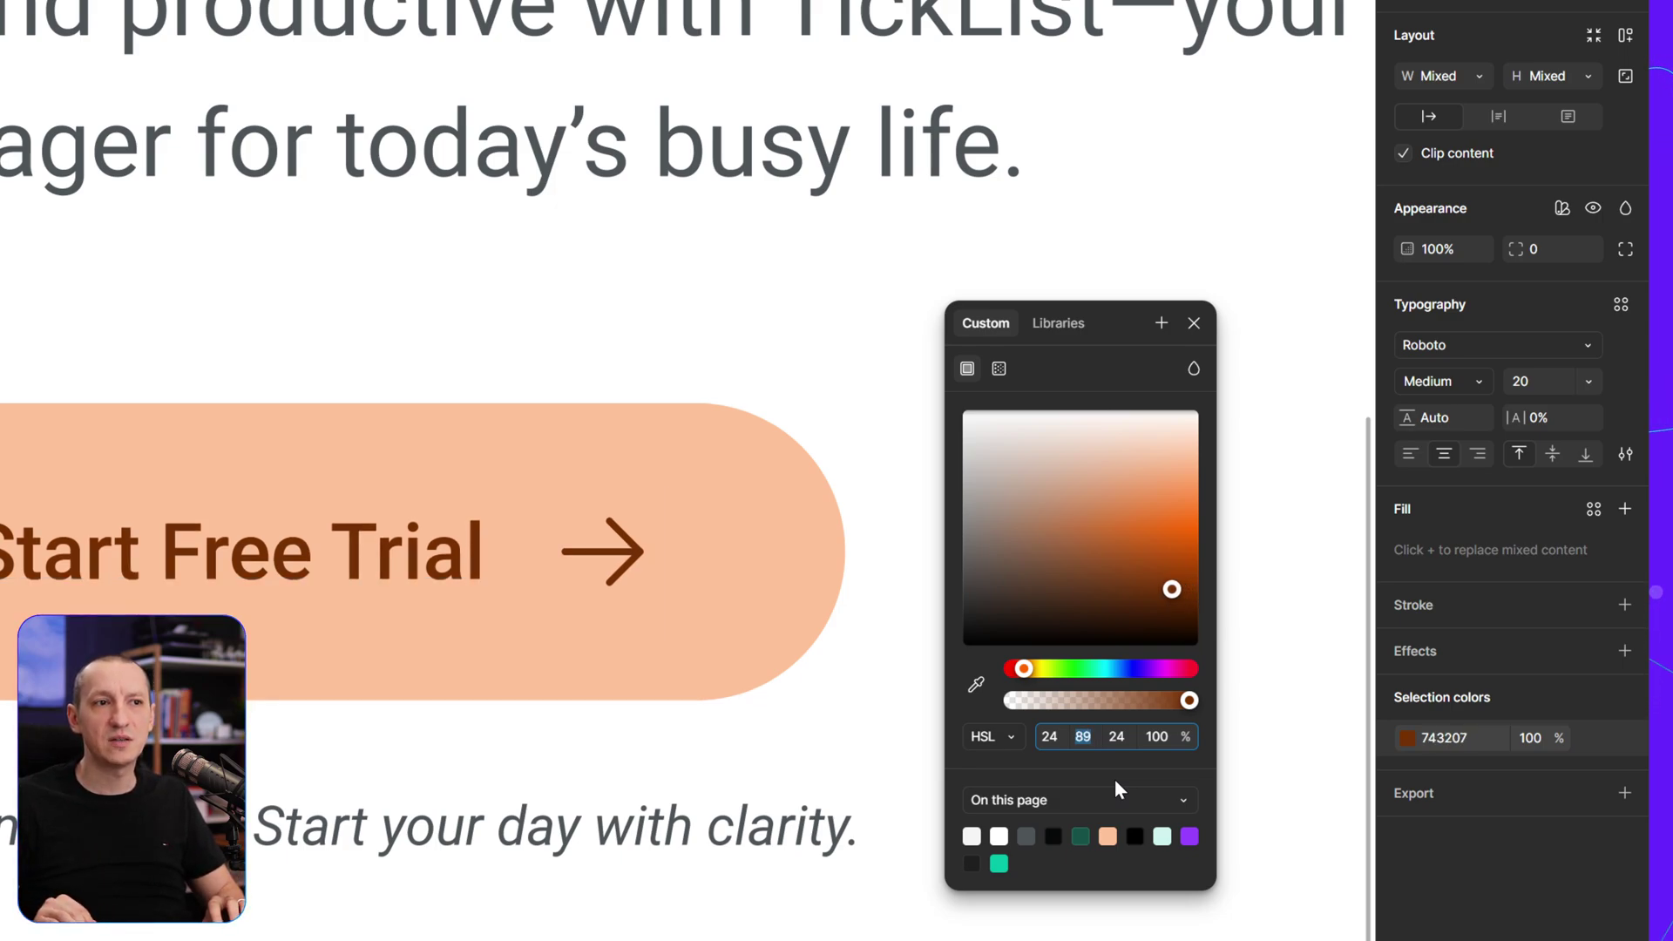
key(Down)
key(Down)
key(Down)
key(Down)
key(Down)
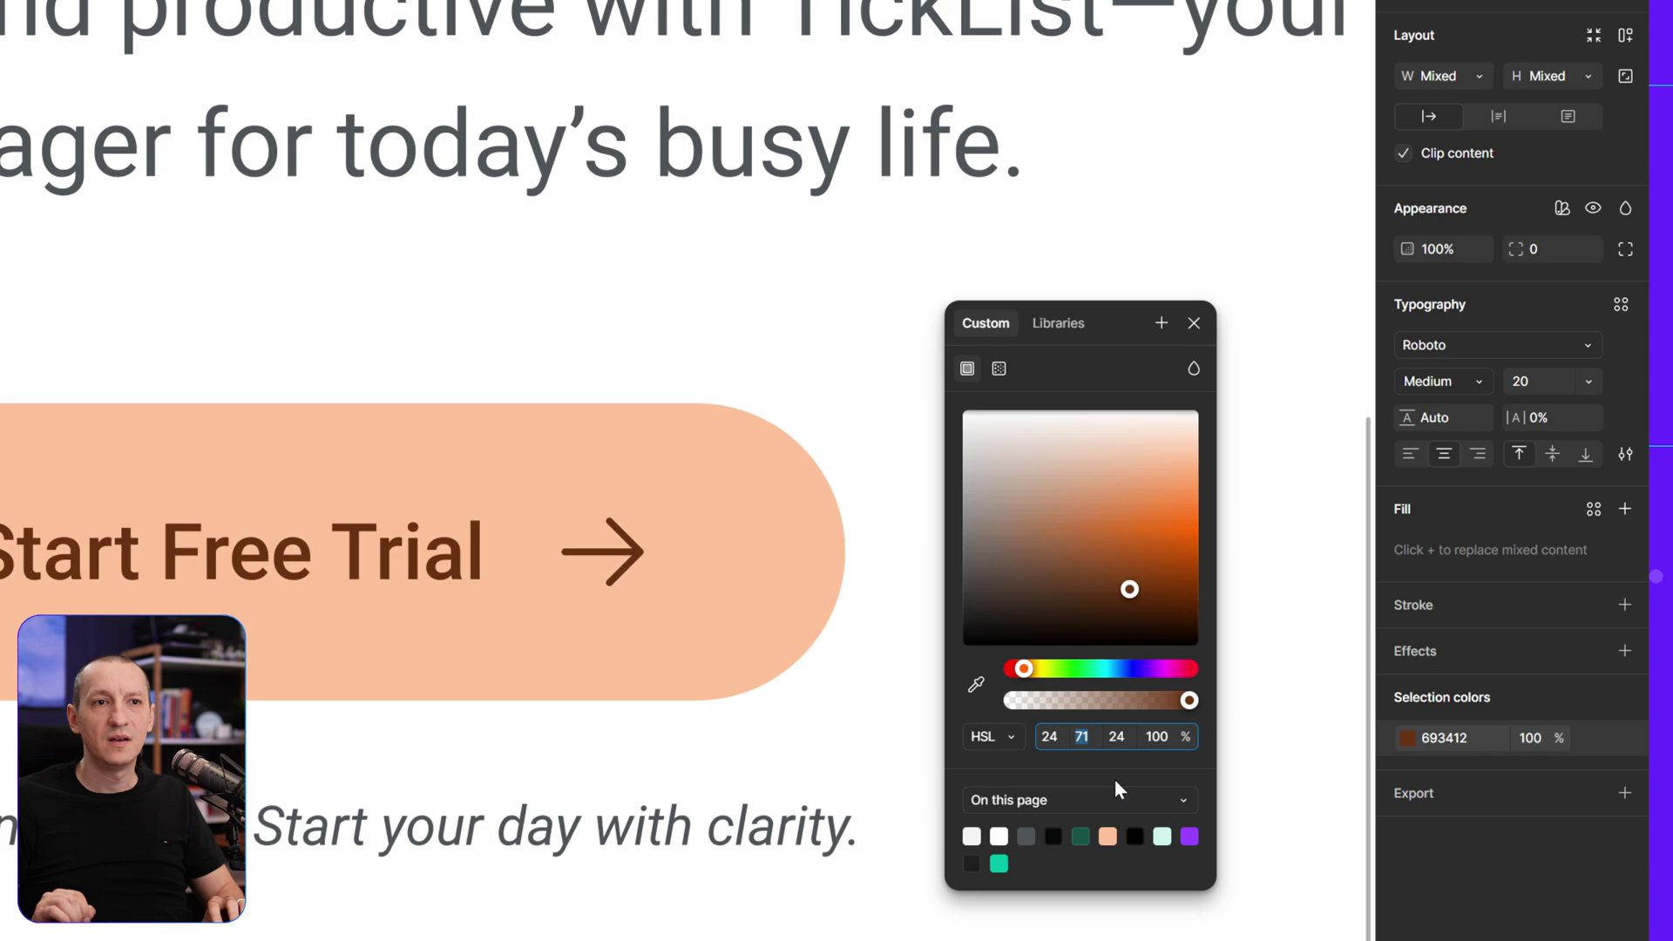
key(Down)
key(Down)
key(Down)
key(Down)
key(Down)
key(Down)
key(Down)
key(Down)
key(Down)
key(Down)
key(Down)
key(Down)
key(Down)
key(Down)
key(Down)
key(Down)
key(Down)
key(Down)
key(Down)
key(Down)
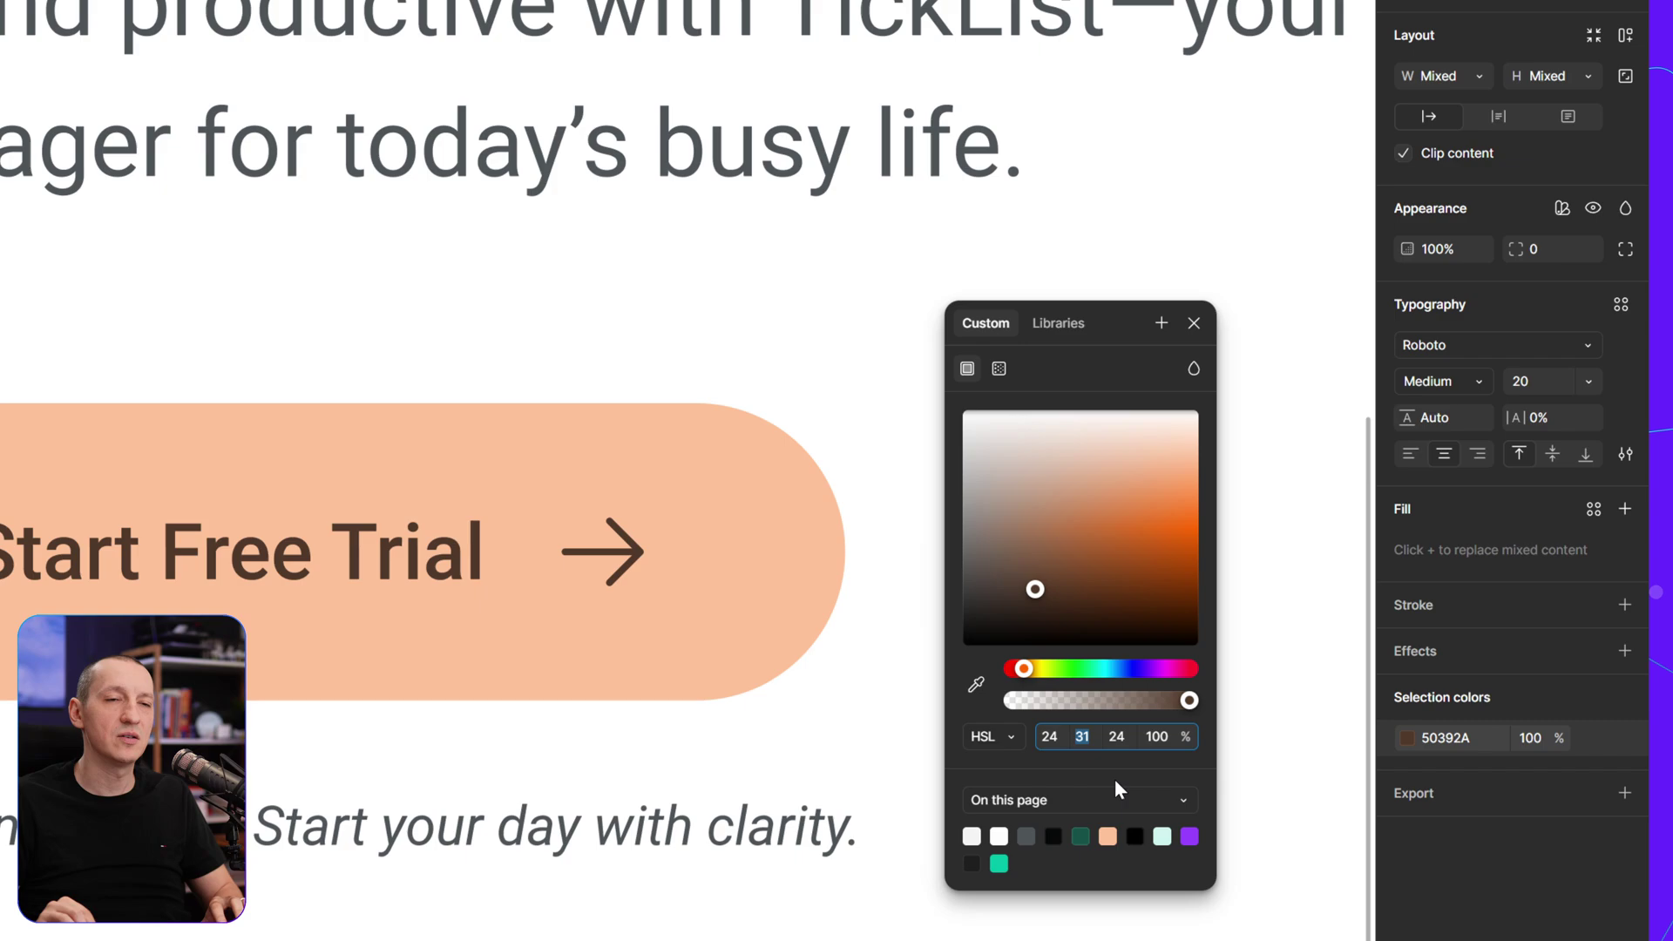
key(Down)
key(Down)
key(Down)
key(Down)
key(Down)
key(Down)
key(Down)
key(Down)
key(Down)
key(Down)
key(Down)
key(Down)
key(Down)
key(Down)
key(Down)
key(Down)
key(Down)
key(Down)
key(Down)
key(Down)
key(Down)
key(Down)
key(Down)
key(Down)
key(Down)
key(Down)
key(Down)
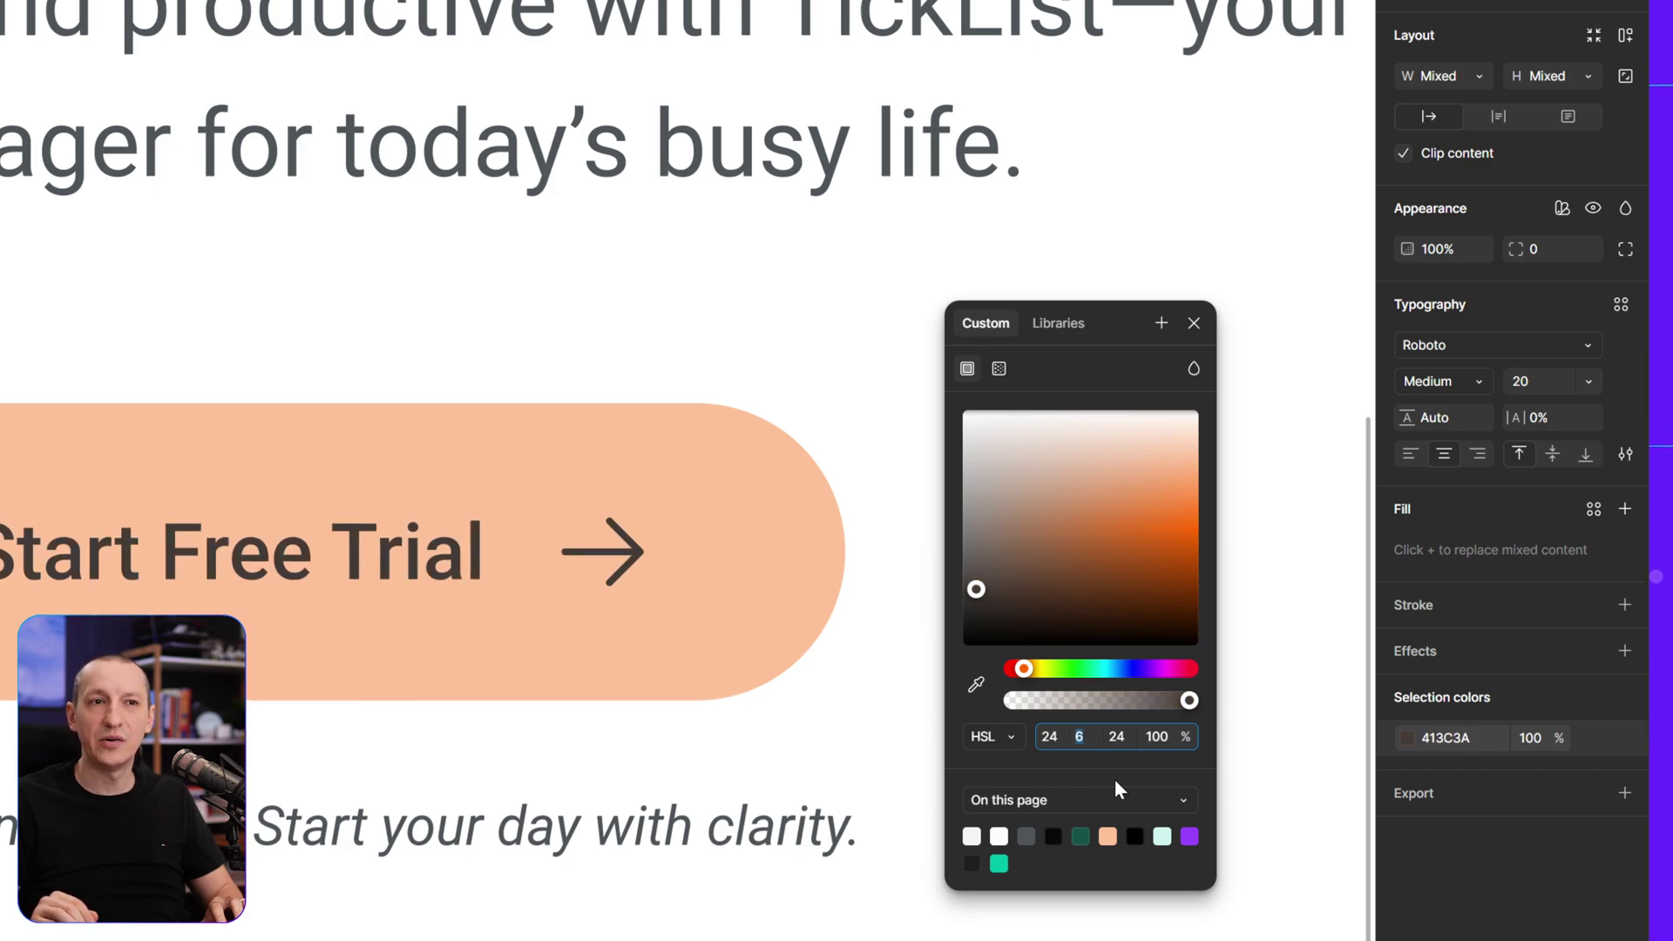
key(Down)
key(Down)
key(Down)
key(Down)
key(Down)
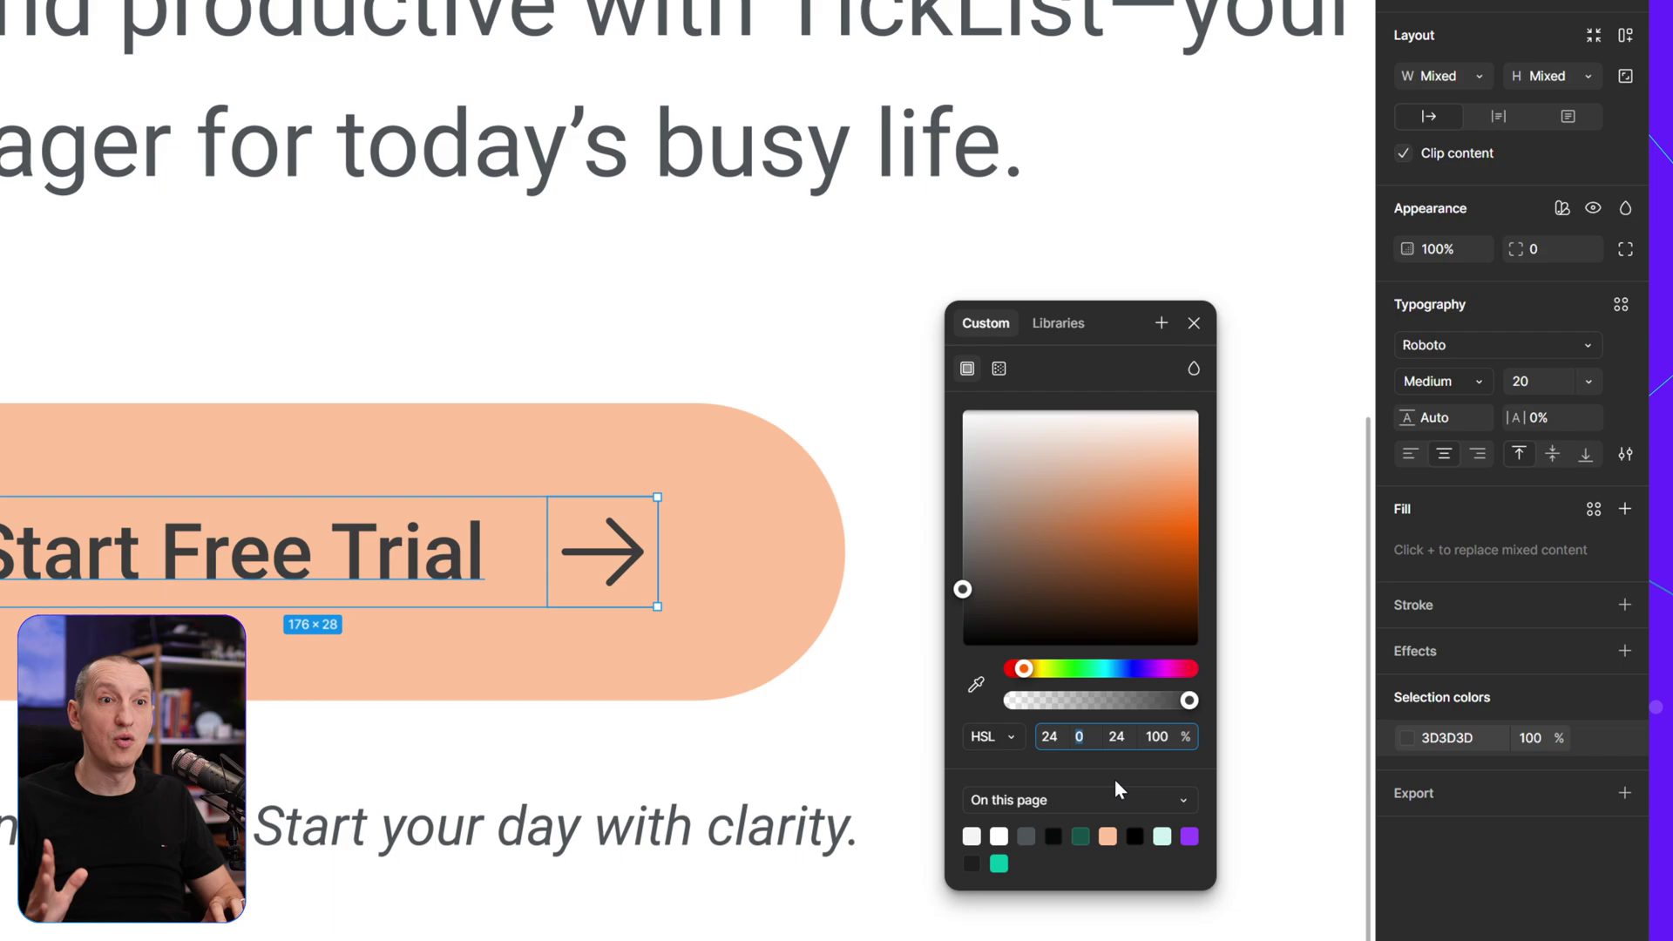
key(Up)
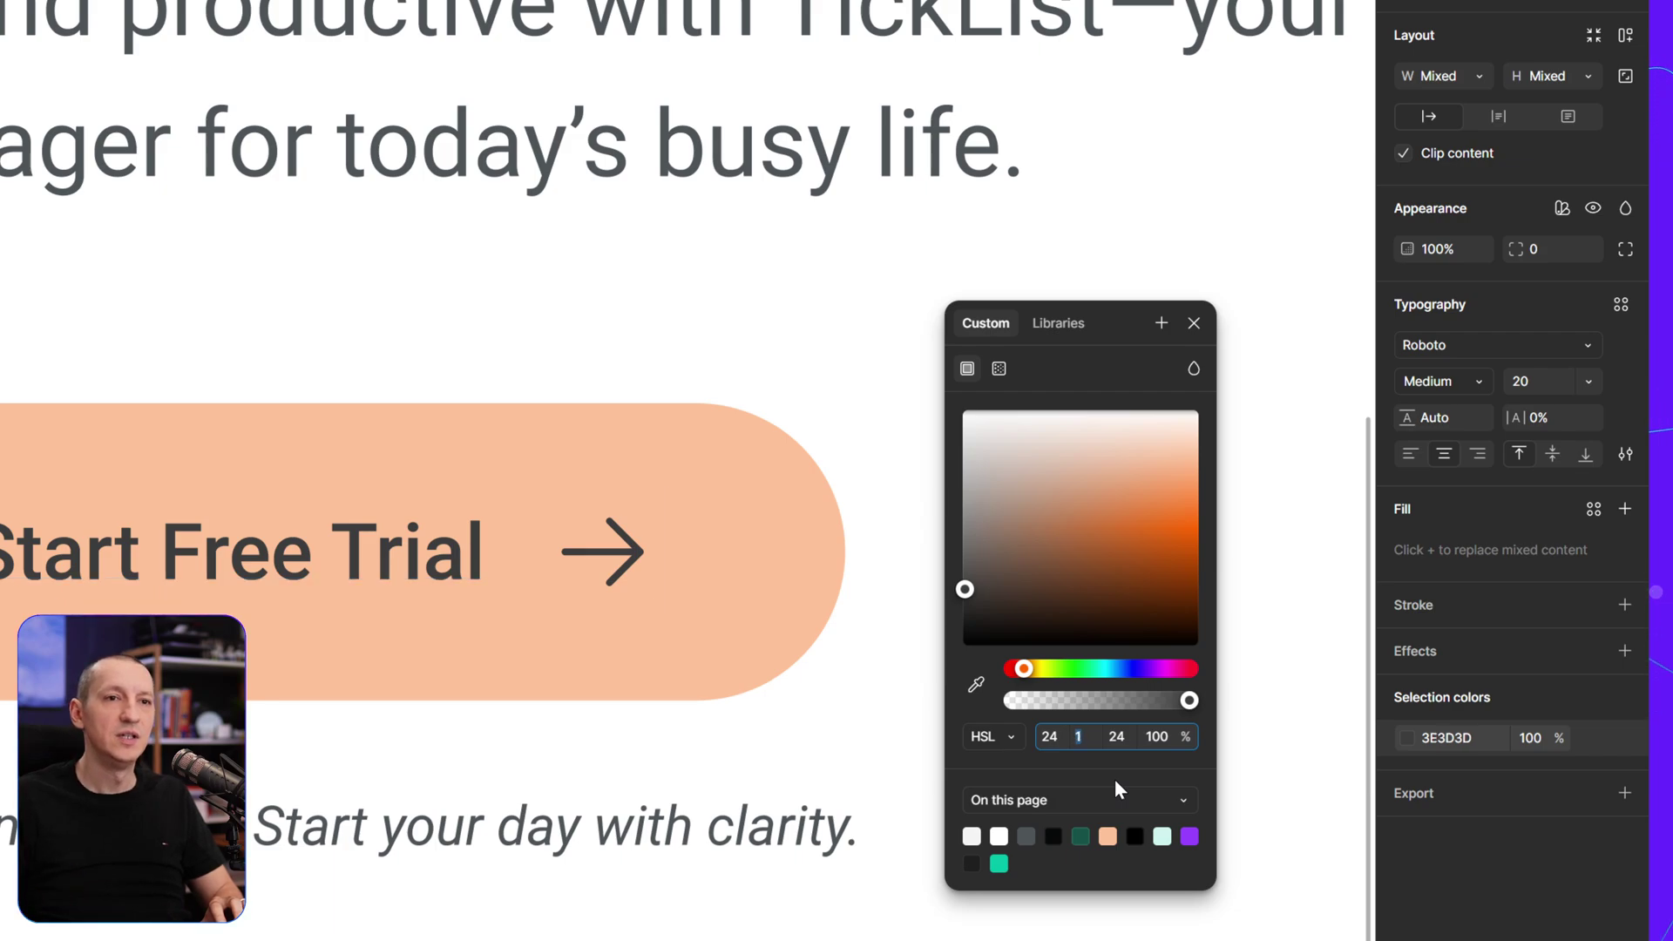
text(80)
key(Return)
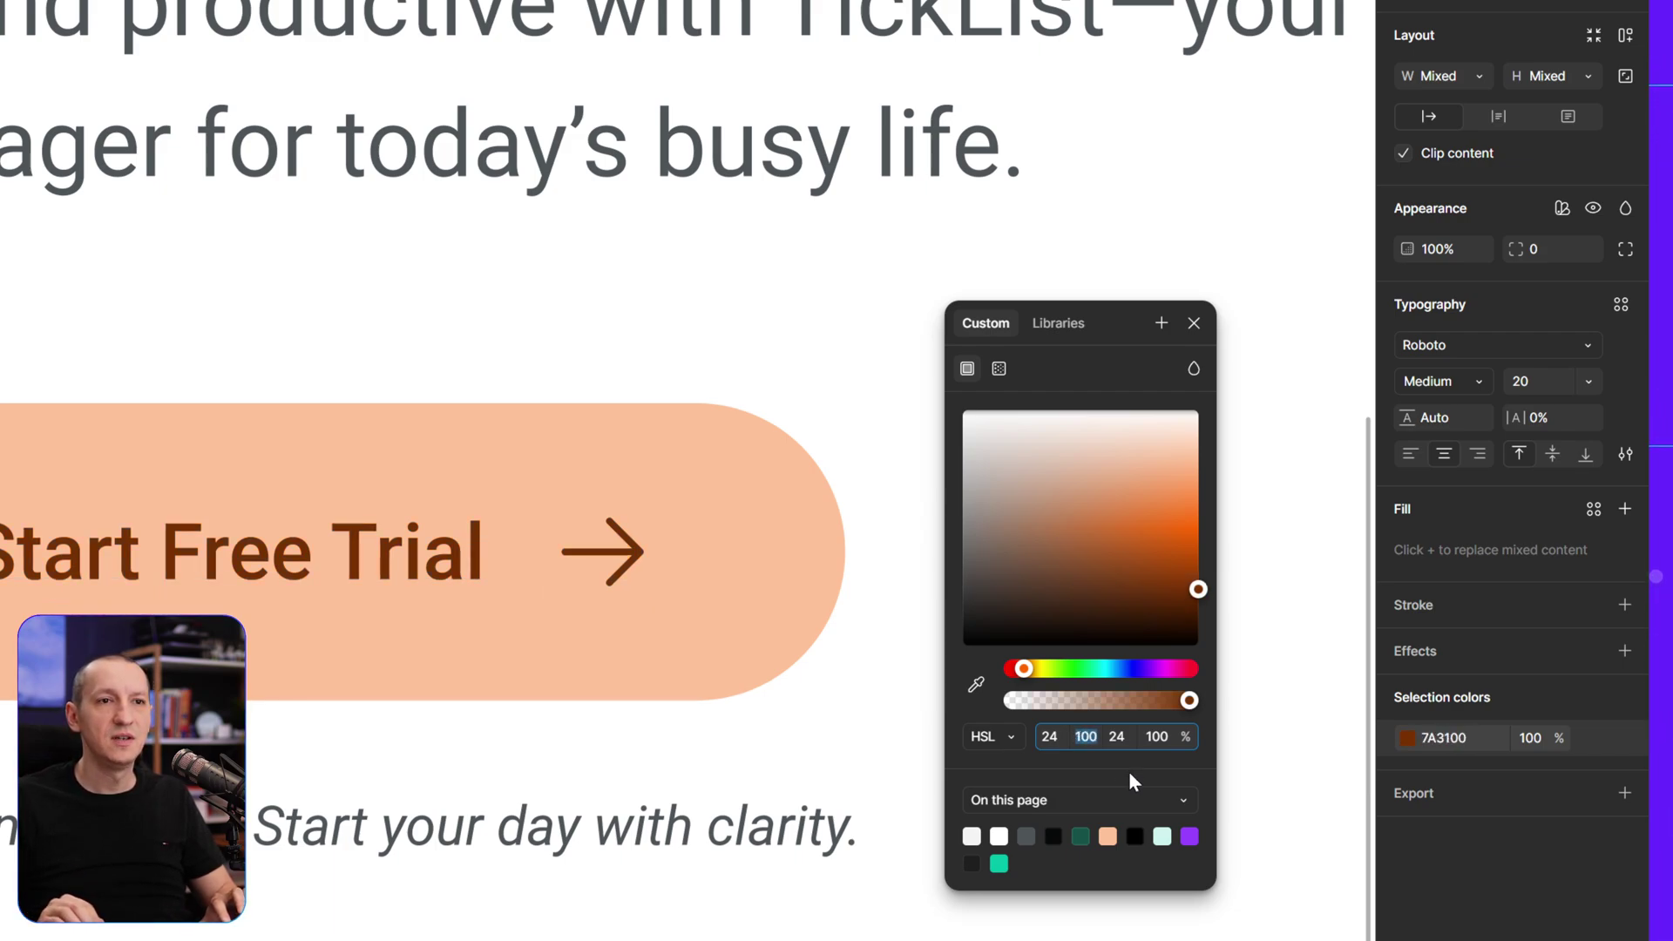
key(shift+Down)
key(shift+Down)
key(shift+Up)
key(shift+Up)
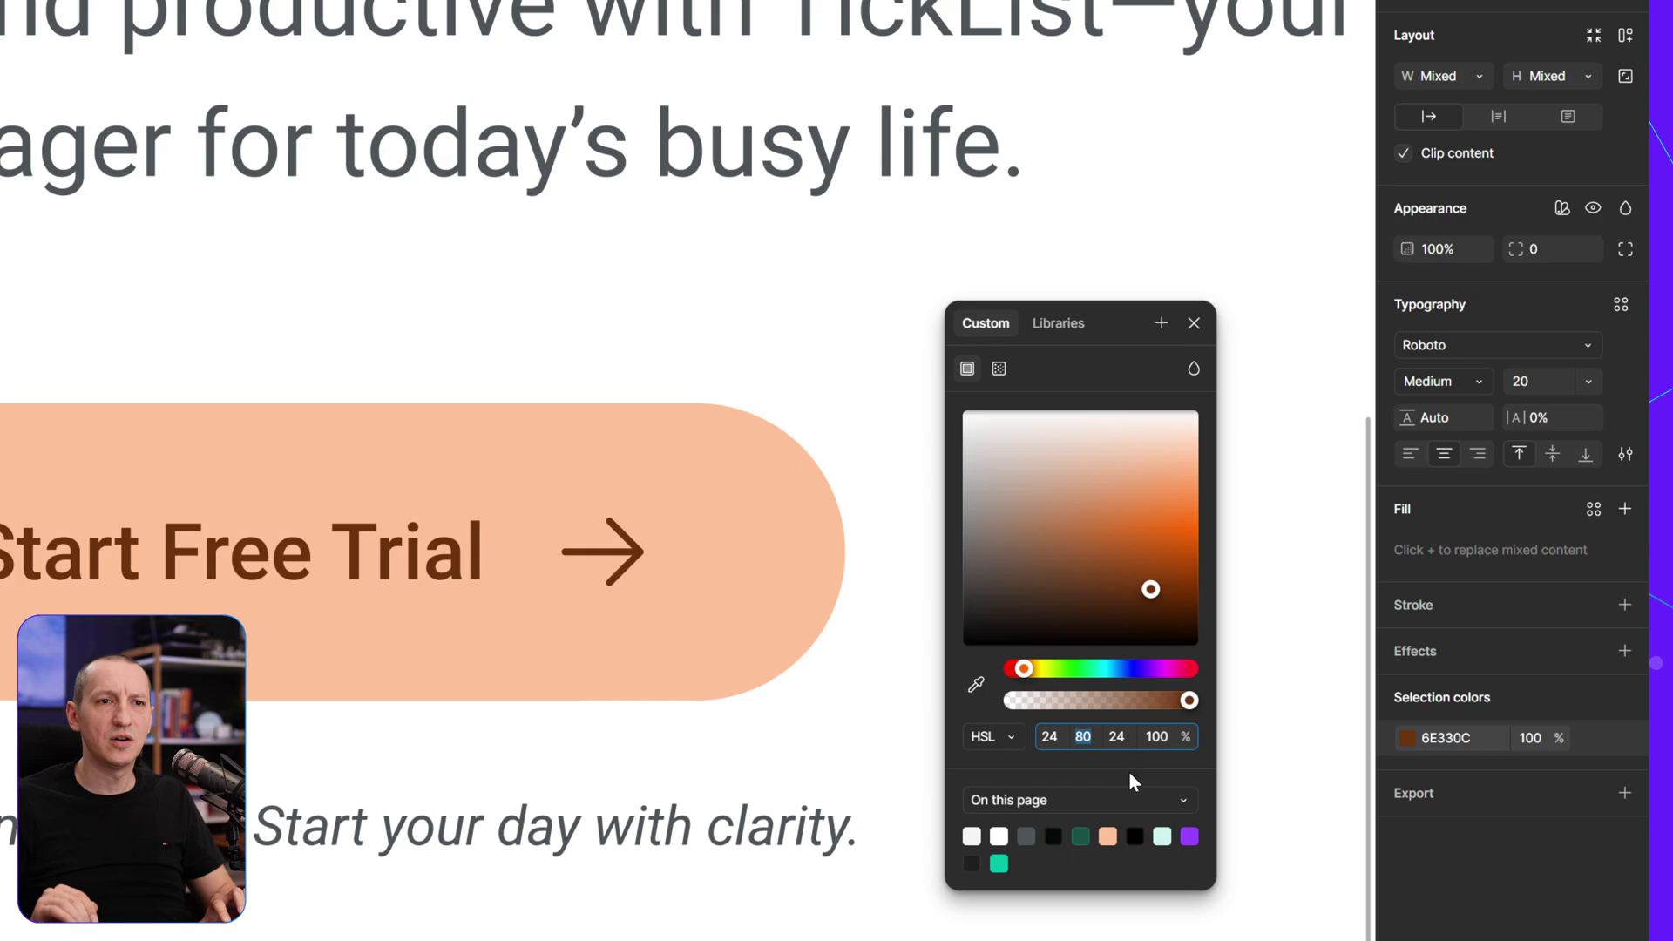
key(shift+Up)
key(shift+Down)
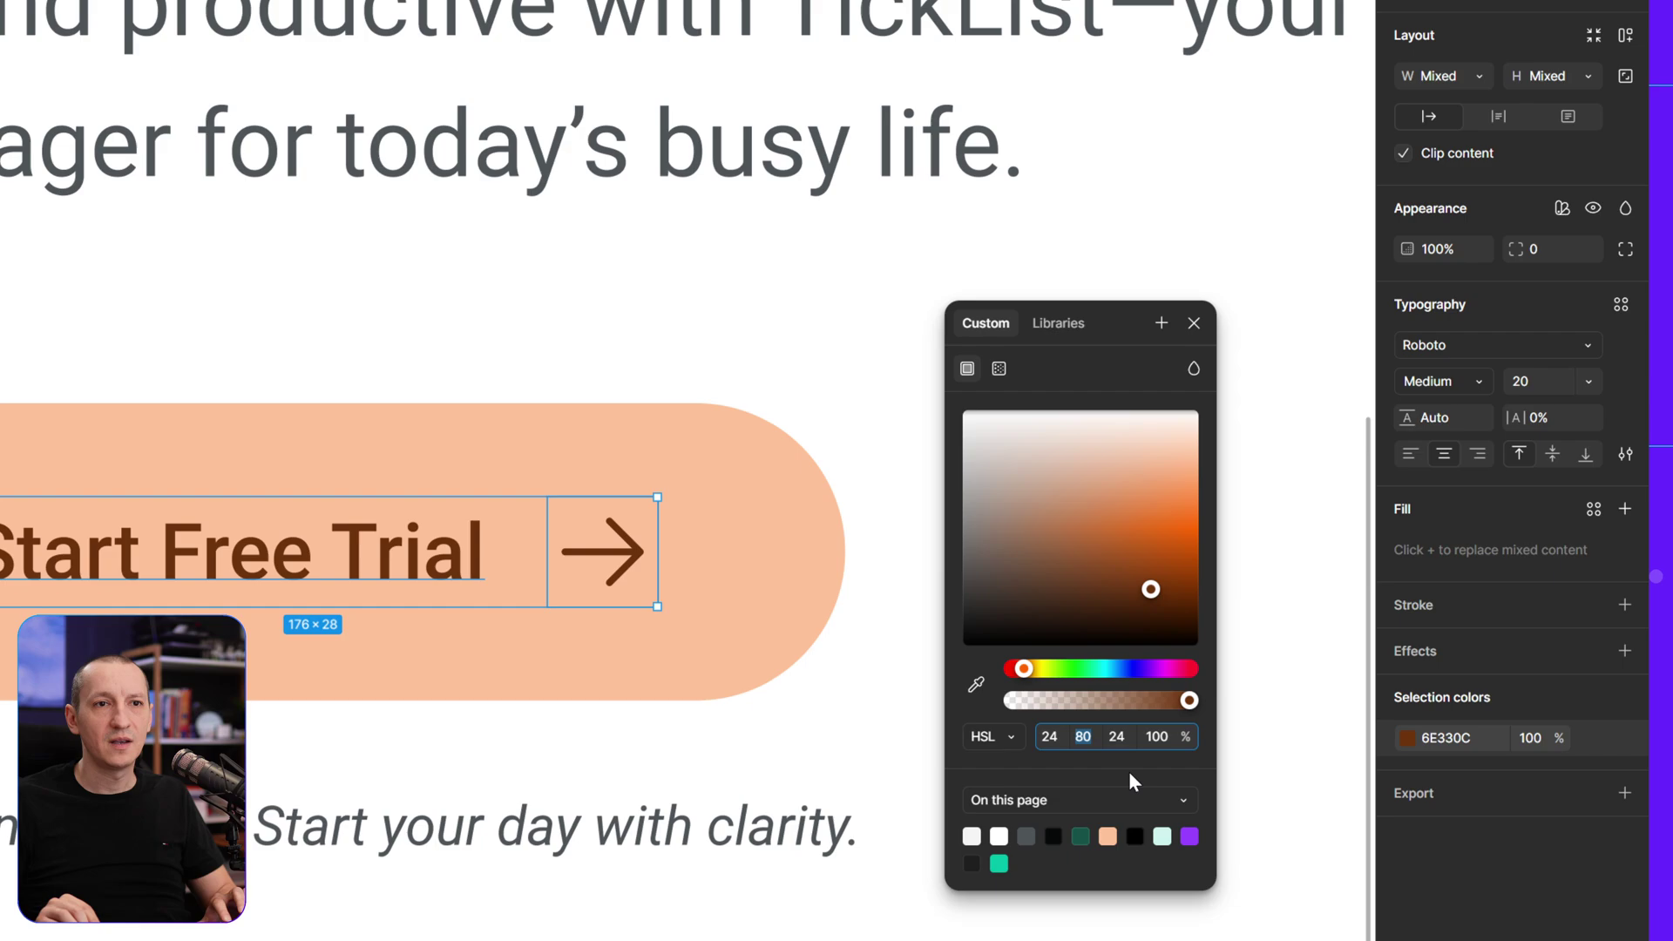
key(shift+Down)
key(shift+Up)
key(shift+Up)
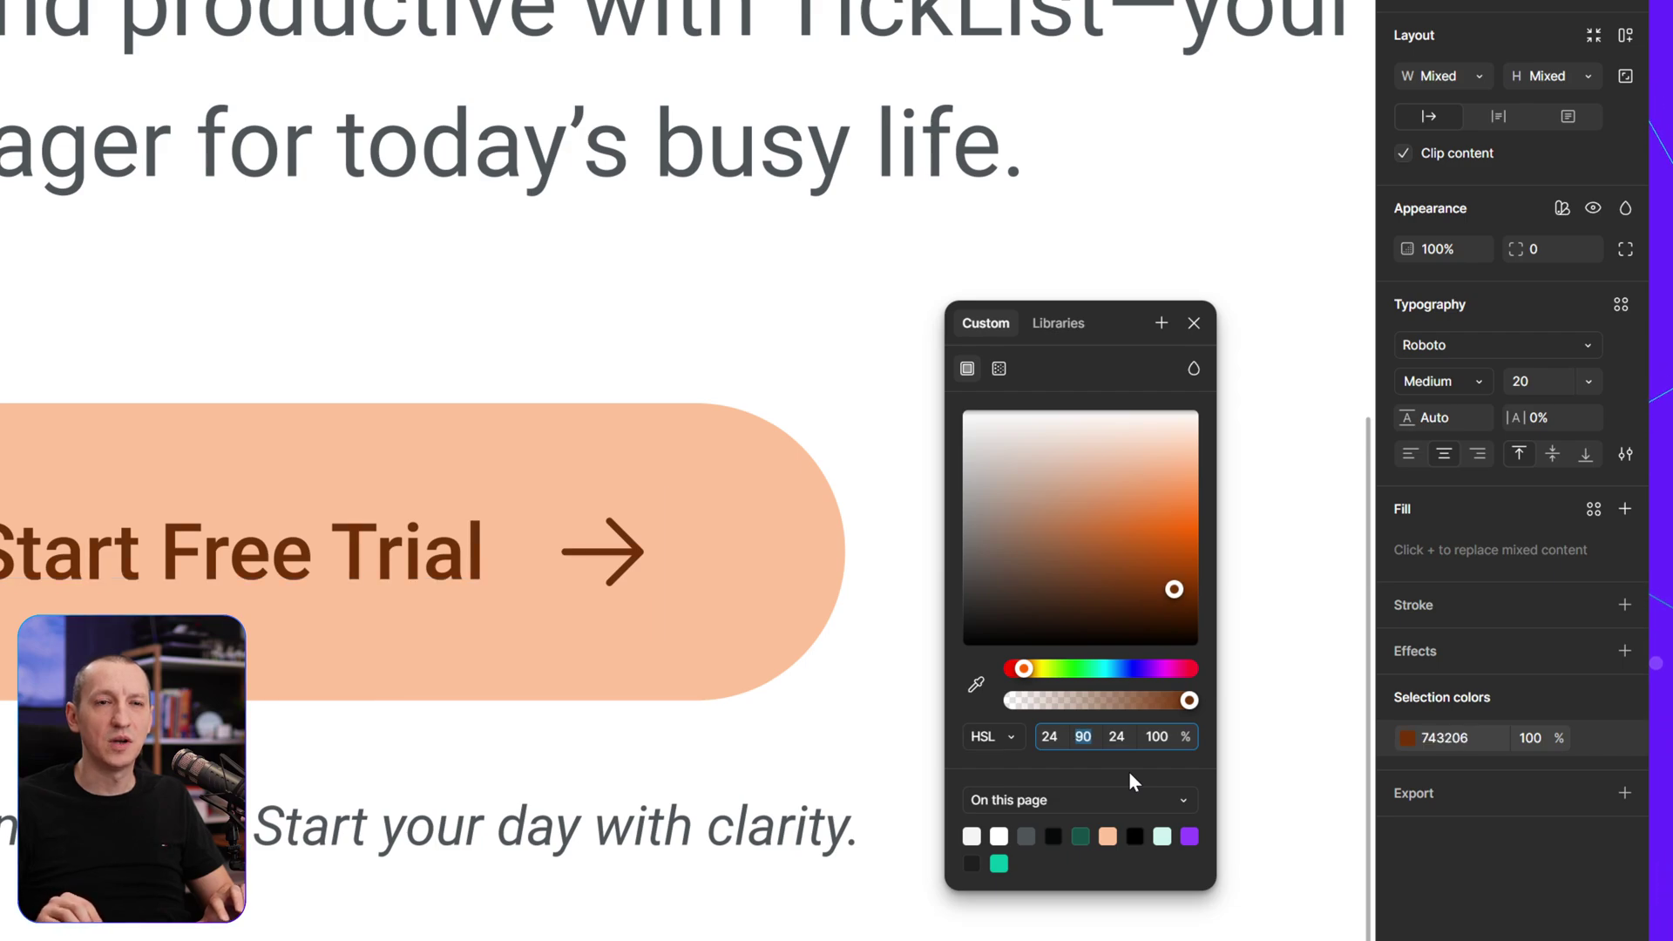